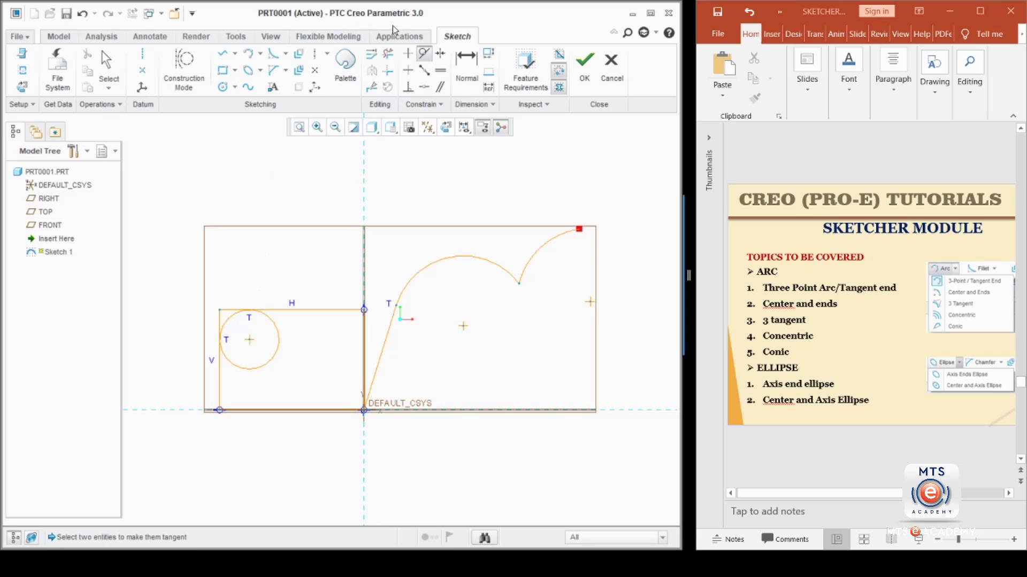
Step: Trim the circle with Delete Segment so only the arc rounding the rectangle's upper-left corner remains
click(388, 53)
click(277, 336)
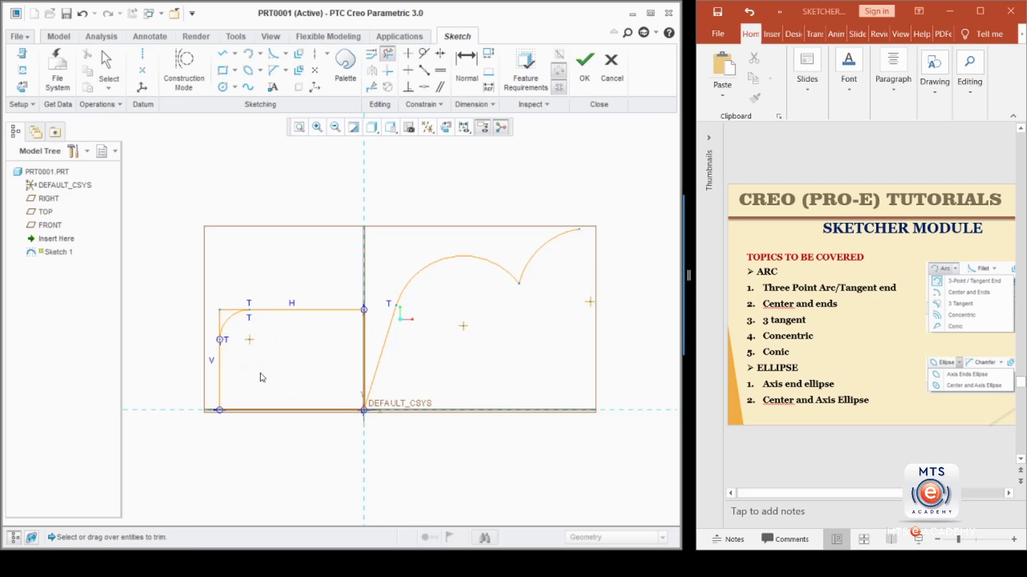
middle_click(277, 364)
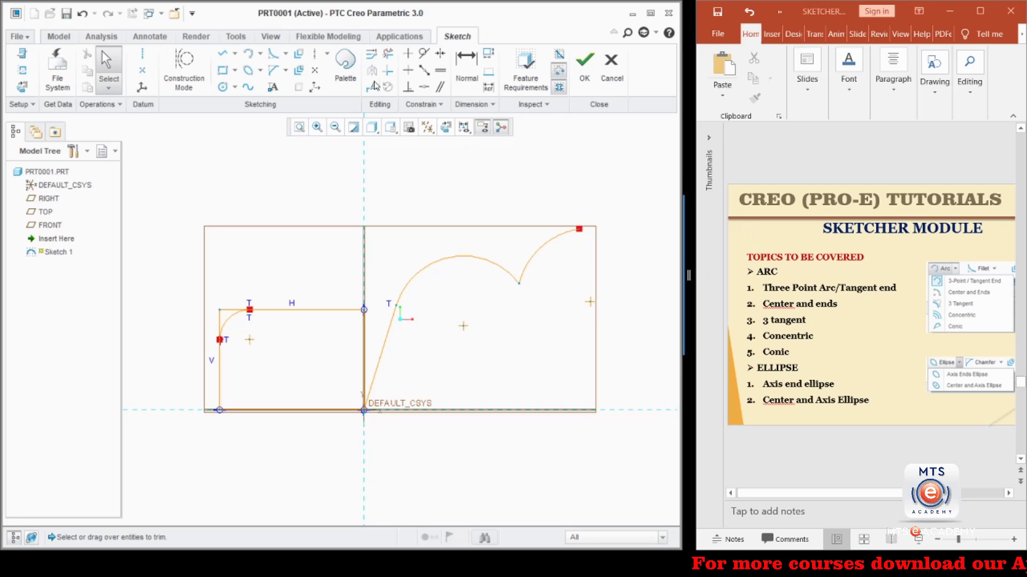
Step: Draw a 3-Point arc between the ends of the rectangle's left vertical line, bulging outward to the left
click(252, 56)
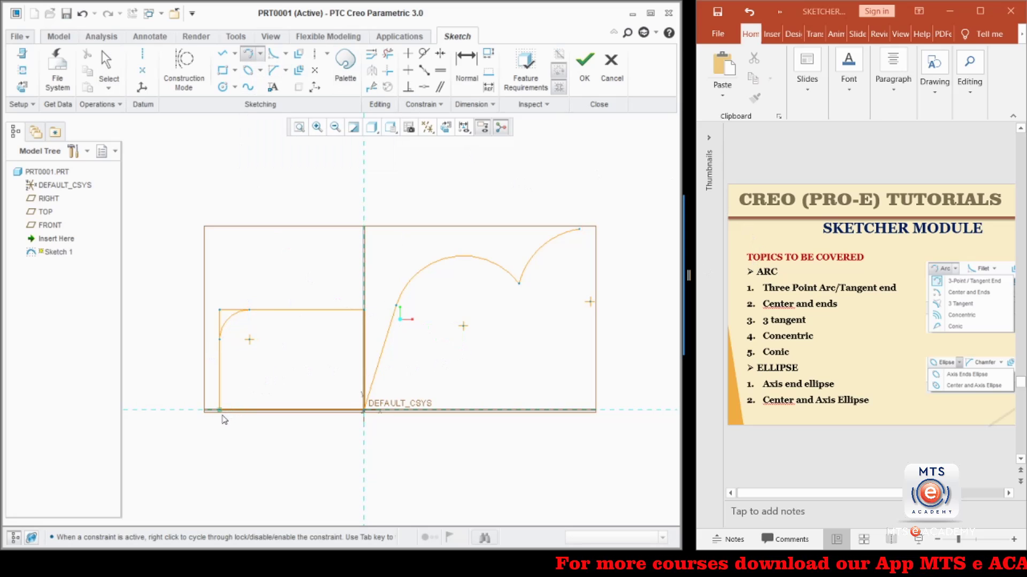
click(220, 411)
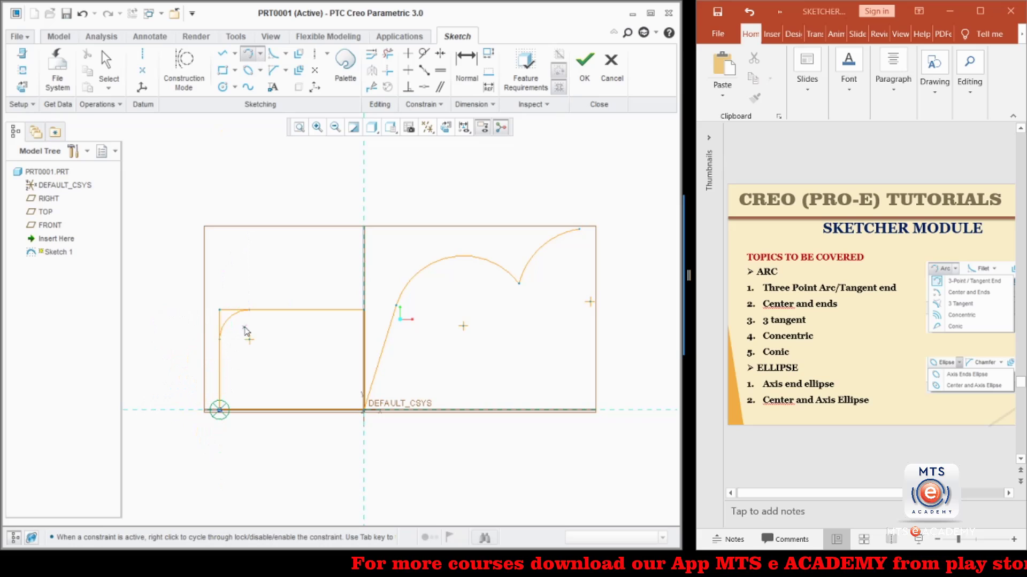
click(219, 310)
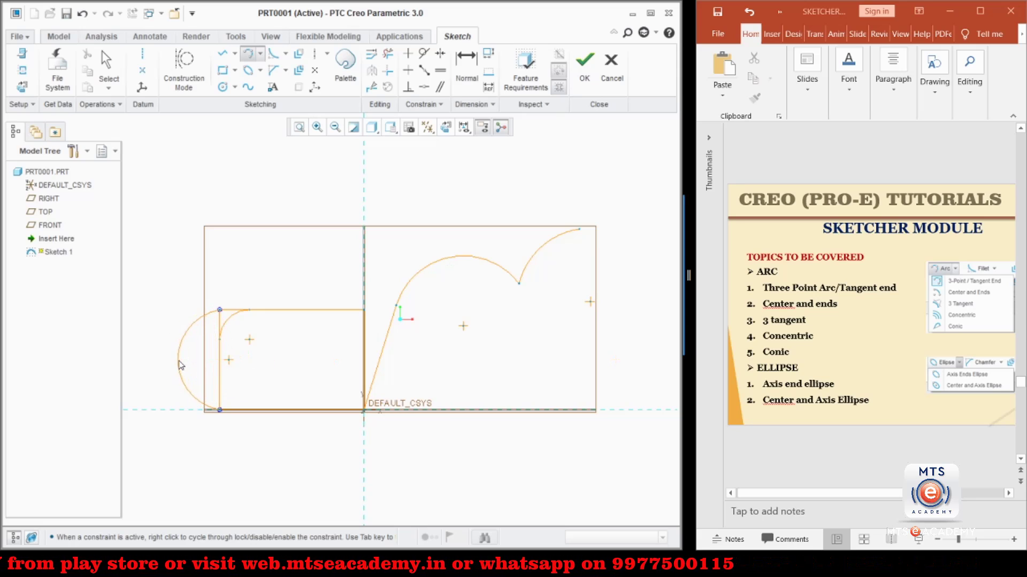
click(253, 365)
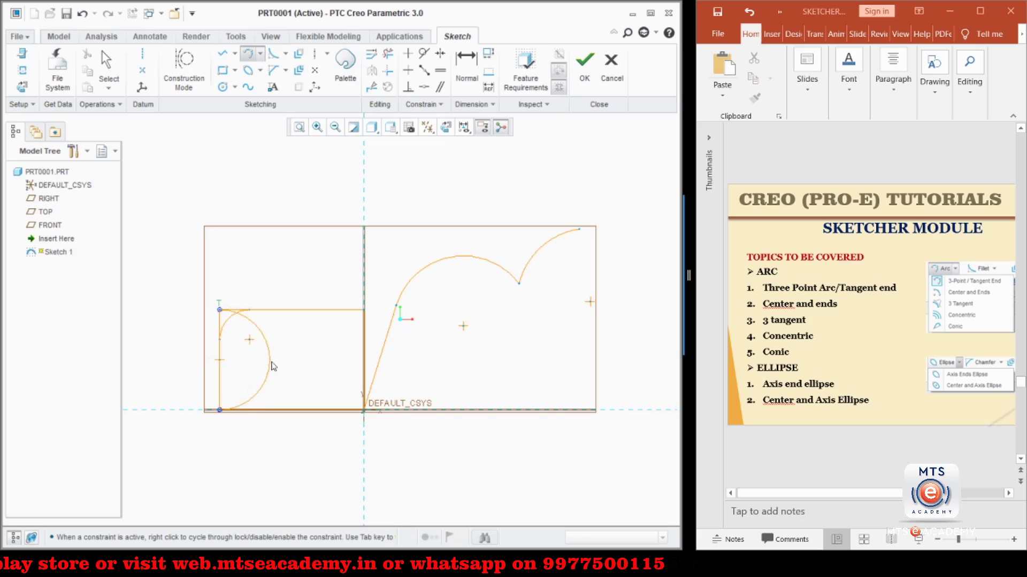
click(194, 362)
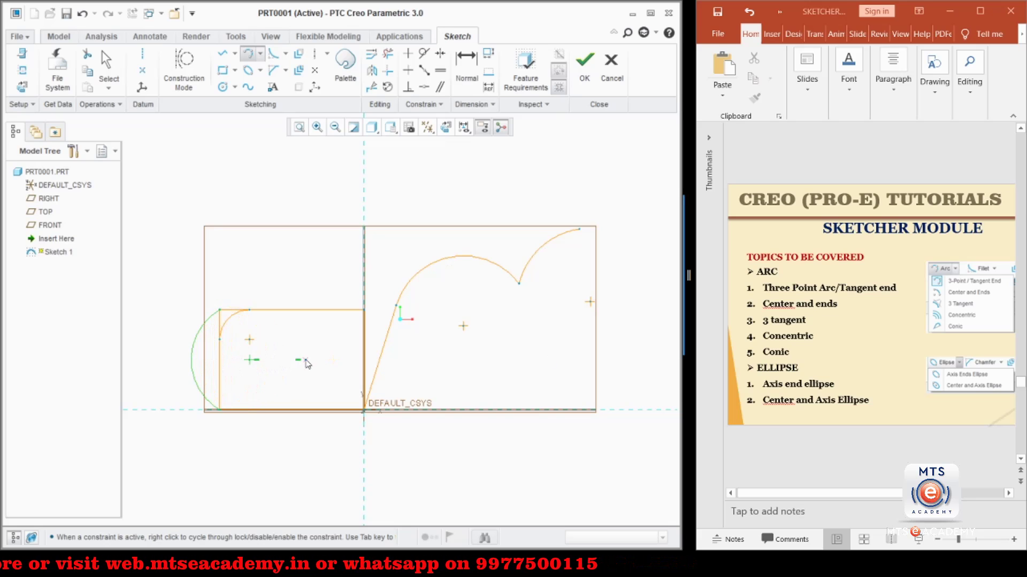
middle_click(307, 363)
click(338, 372)
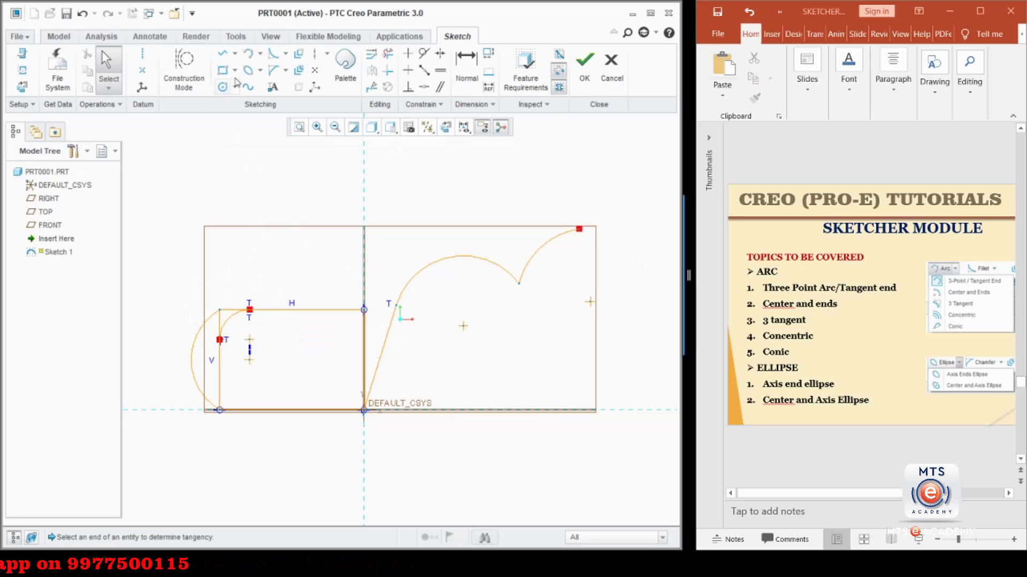
Step: Draw a Center and Ends arc above the rectangle, centred on the top line's midpoint and ending at its two corners
click(262, 54)
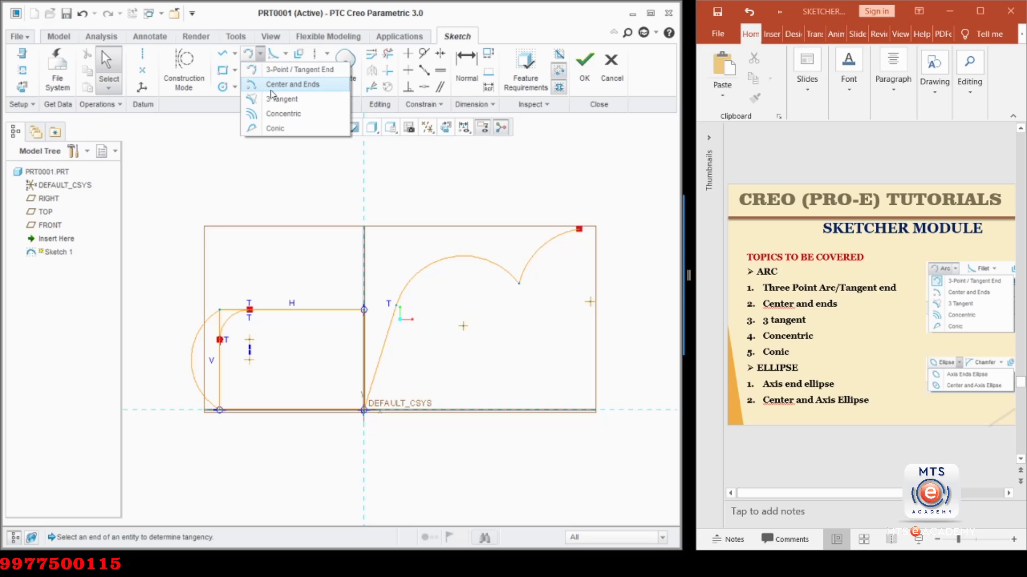
click(271, 90)
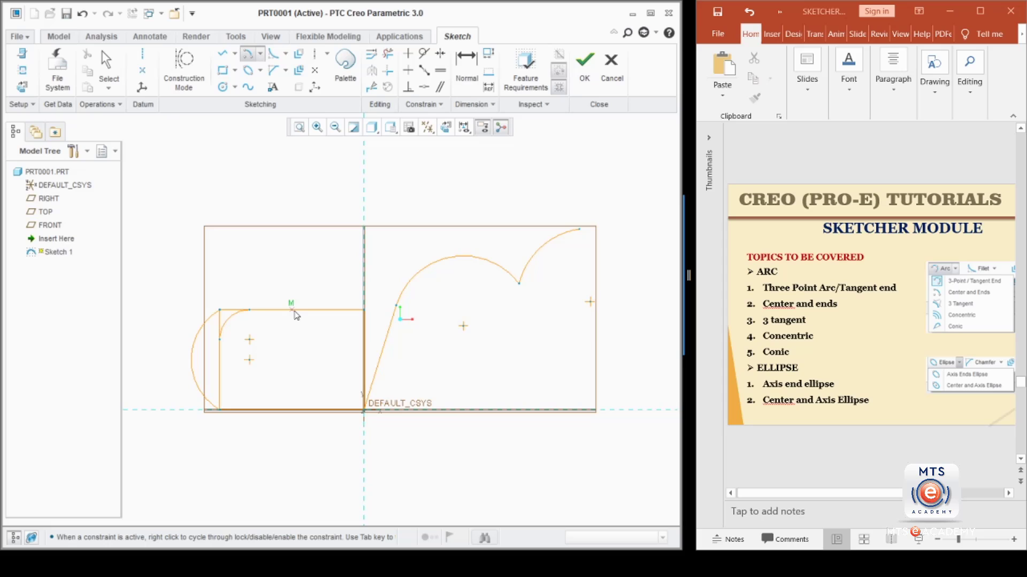
click(293, 311)
click(220, 310)
click(361, 313)
middle_click(390, 268)
click(325, 348)
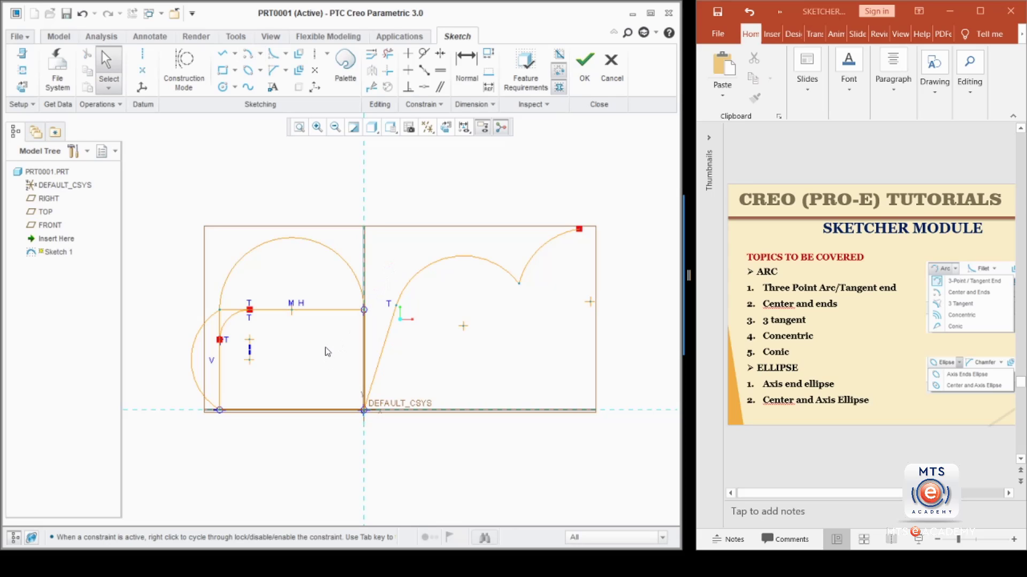
Step: Draw a Center and Ends arc centred on the slanted line's midpoint, running between that line's two endpoints on its right side
click(246, 55)
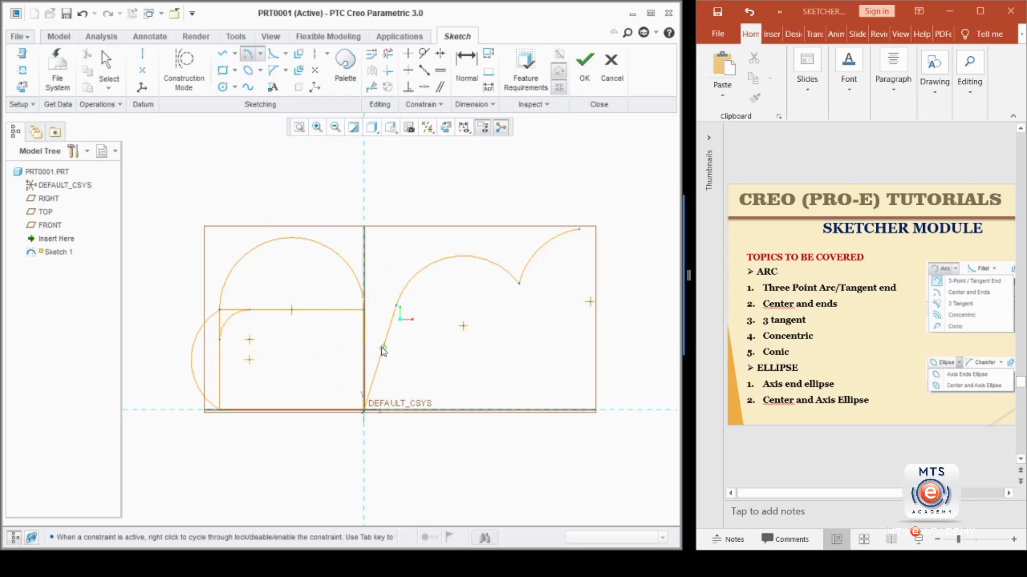
click(396, 306)
click(364, 412)
middle_click(452, 341)
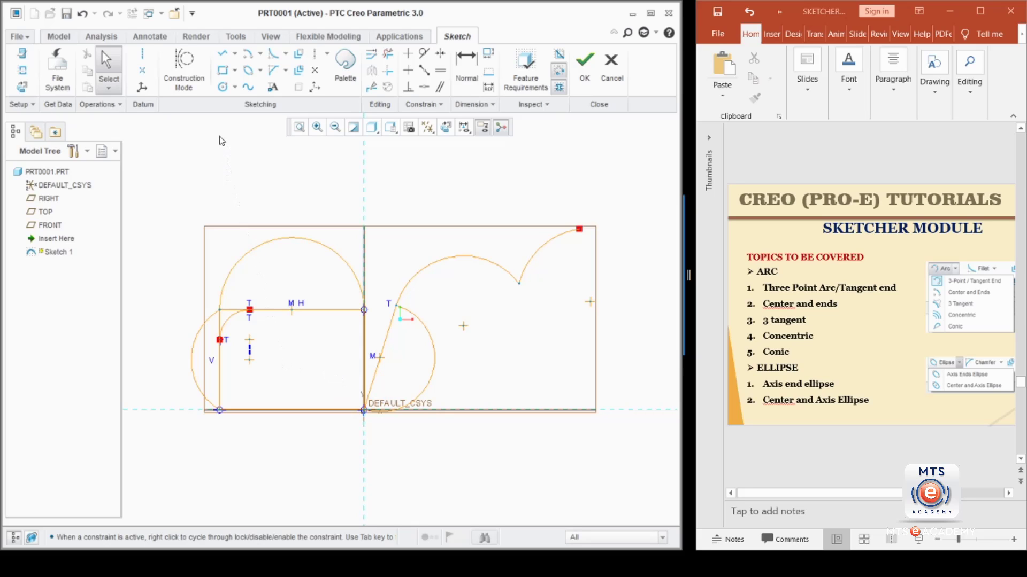
Step: Draw a 3 Tangent arc in the rectangle's upper-left corner, tangent to the left line, the top line and the corner arc
click(235, 87)
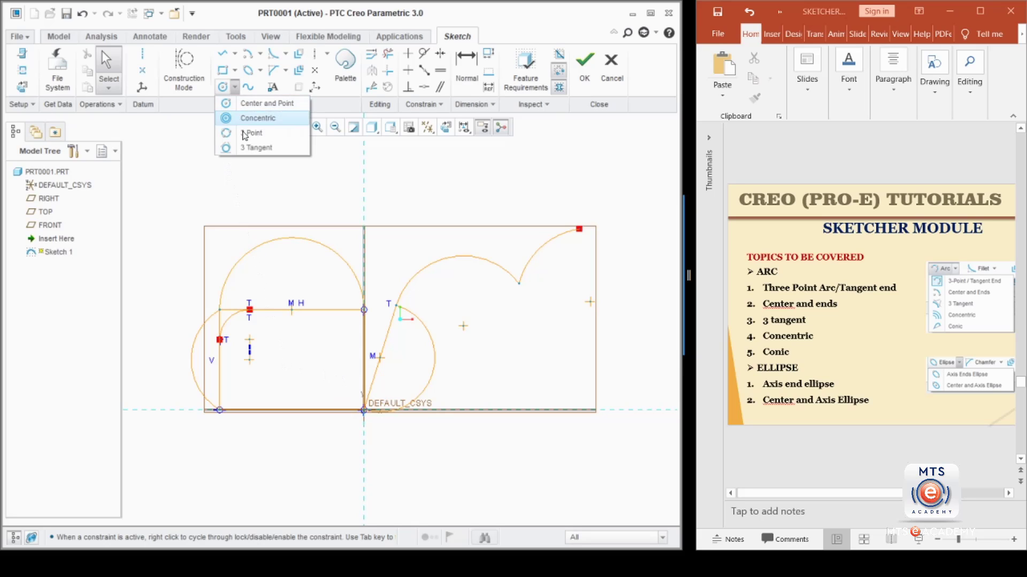
click(449, 177)
click(260, 53)
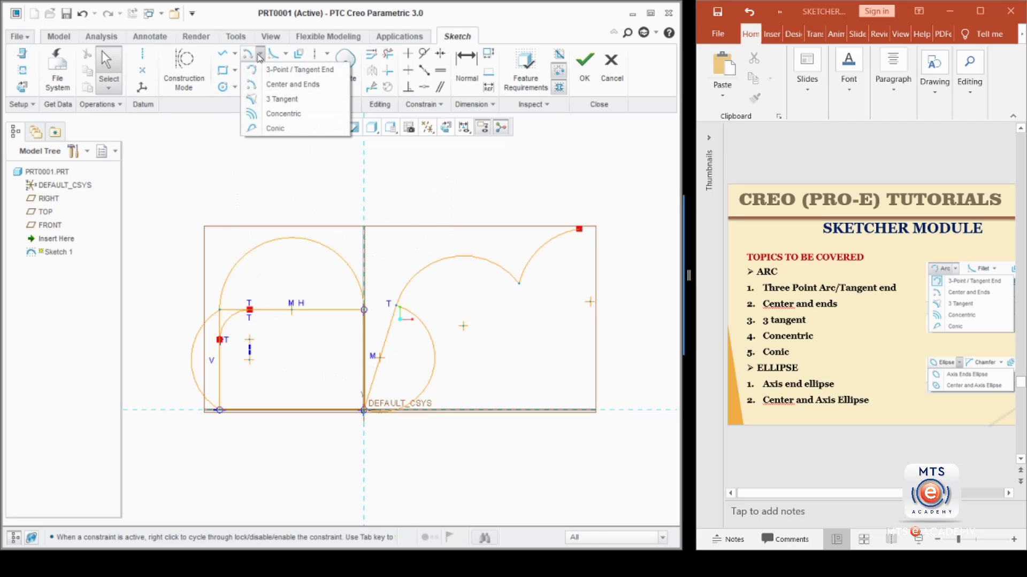
click(273, 99)
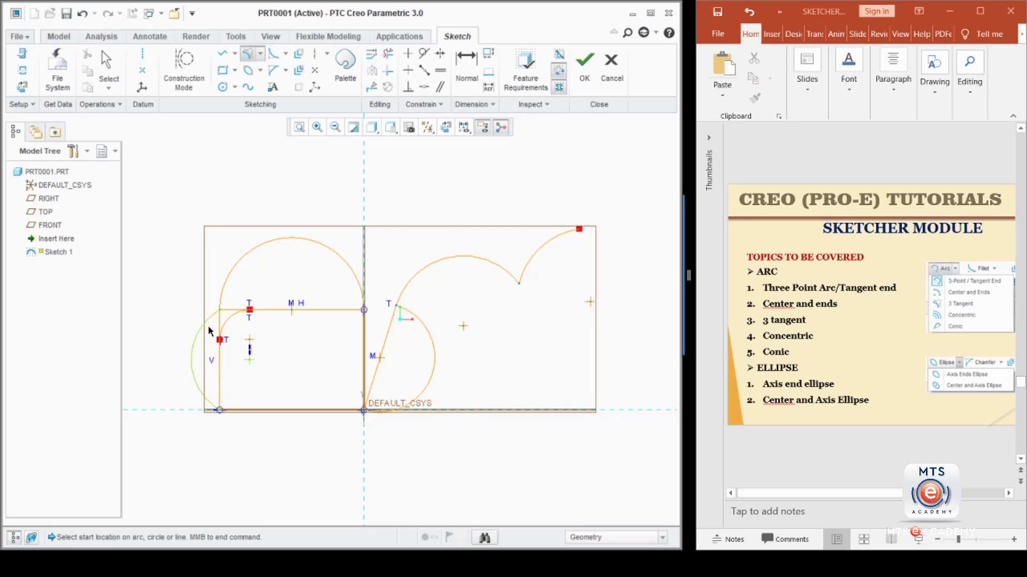
click(221, 318)
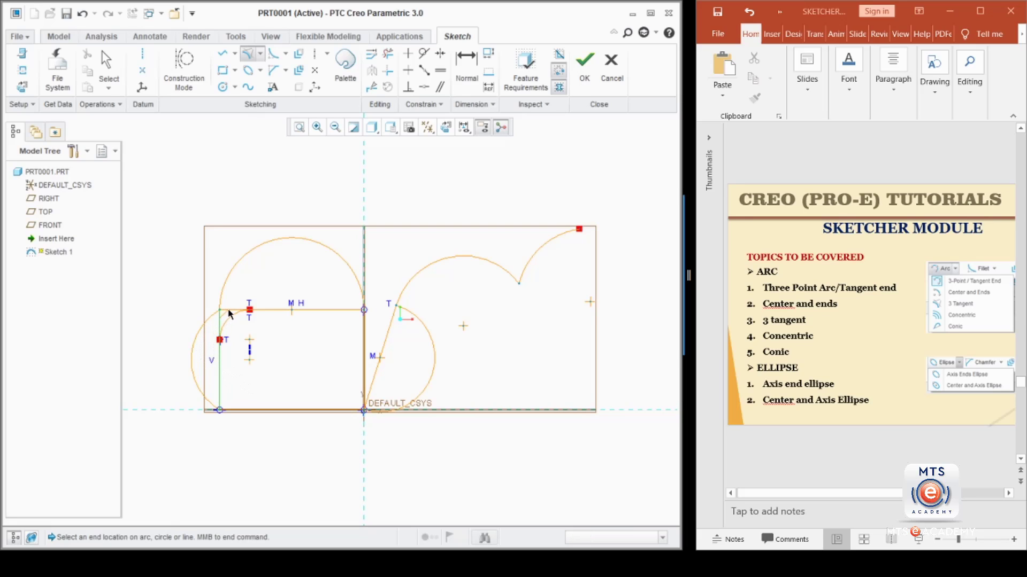
click(228, 313)
click(234, 321)
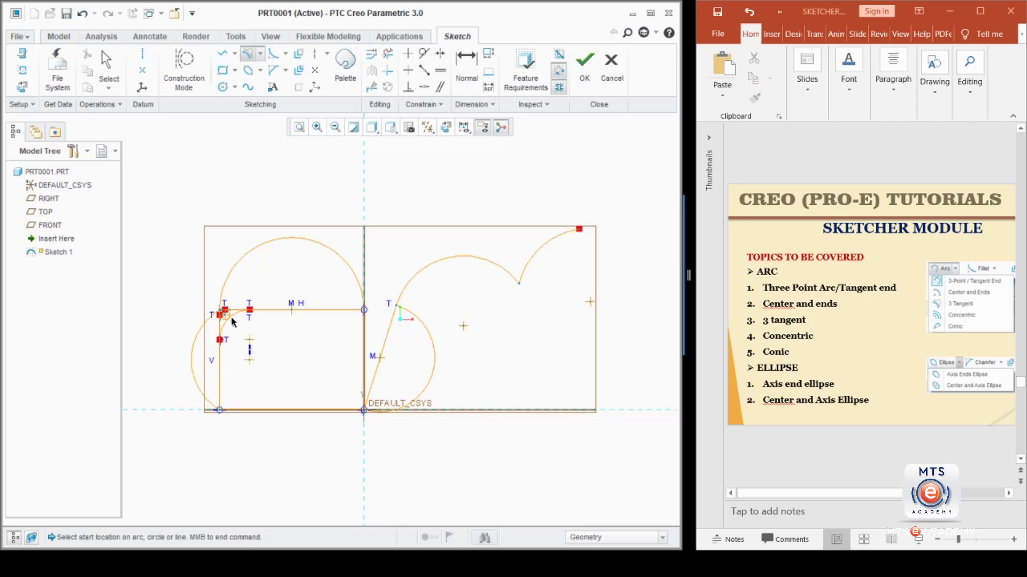
scroll(229, 363, up, 5)
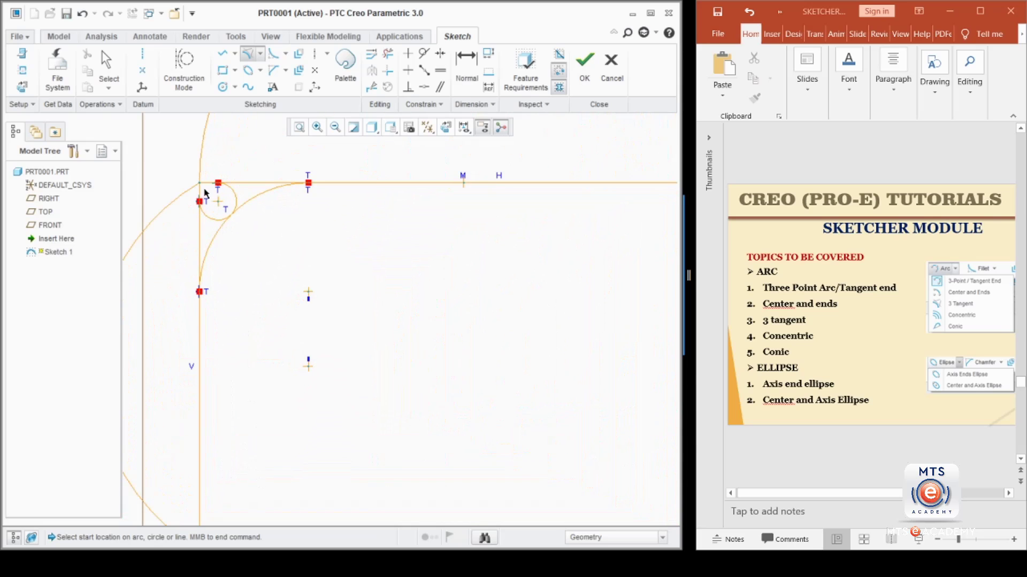
scroll(259, 262, down, 5)
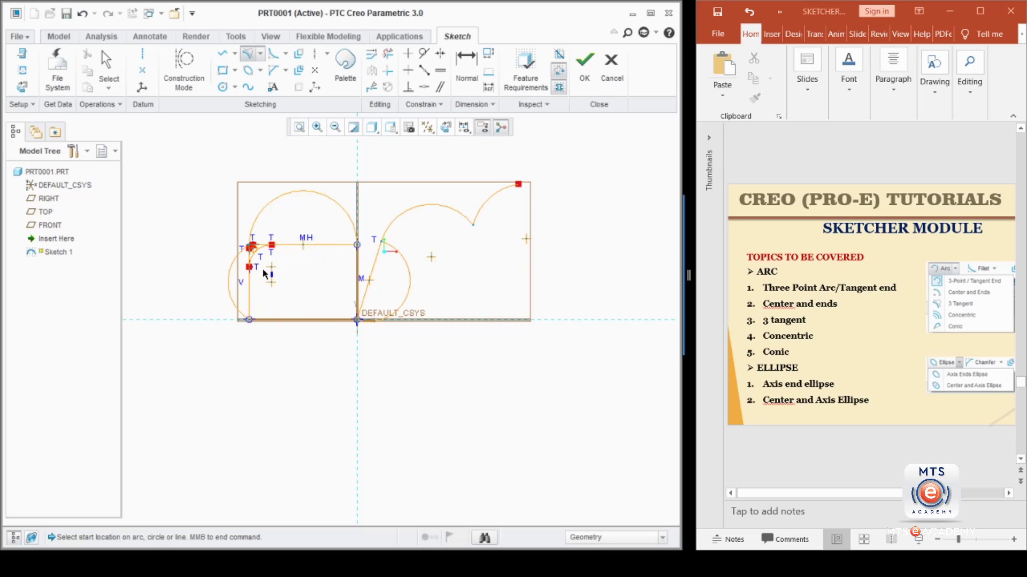
Step: Try to draw another 3 Tangent arc using the rectangle's left line, the corner arc and the top line
click(252, 299)
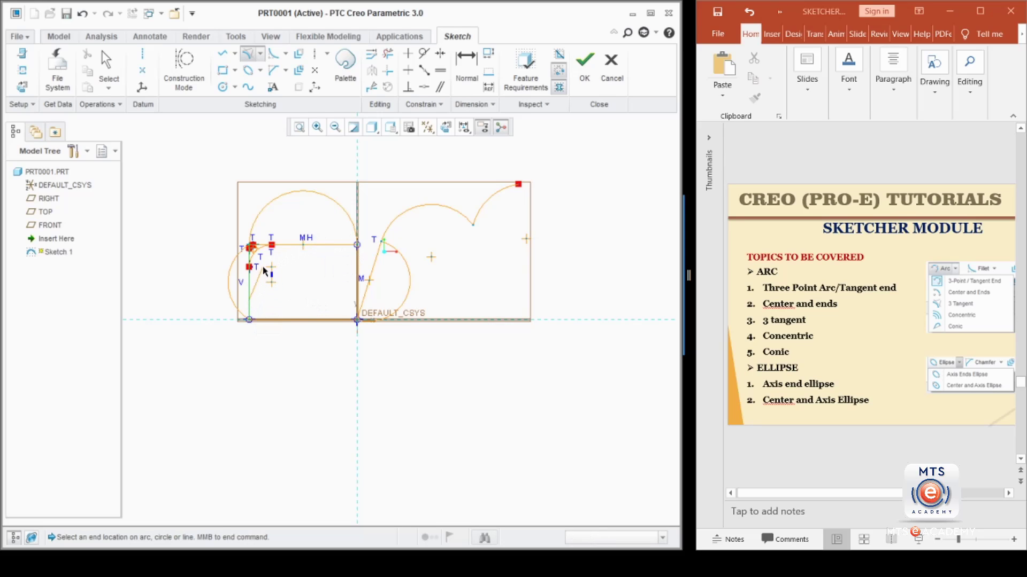
click(262, 257)
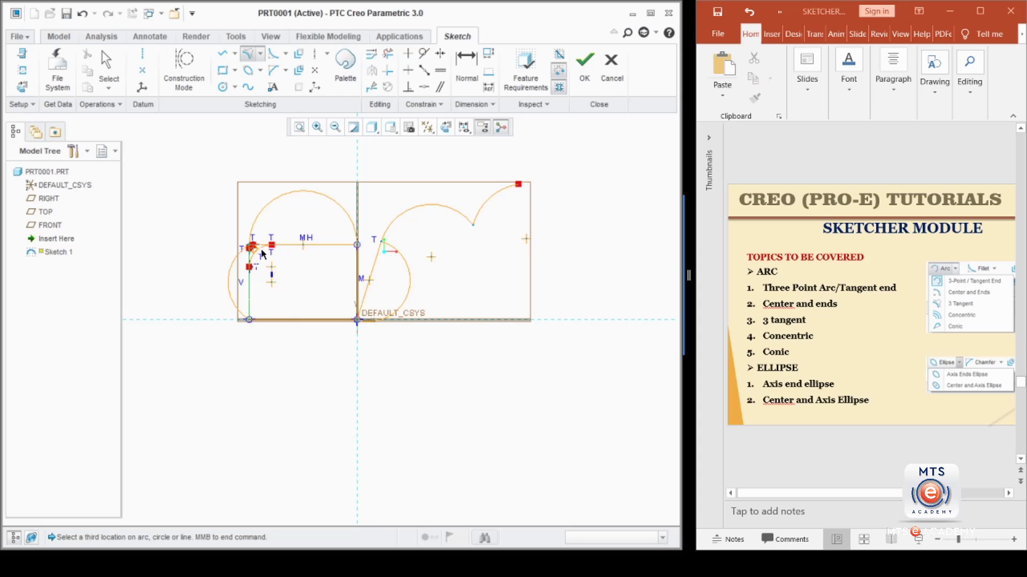
click(300, 244)
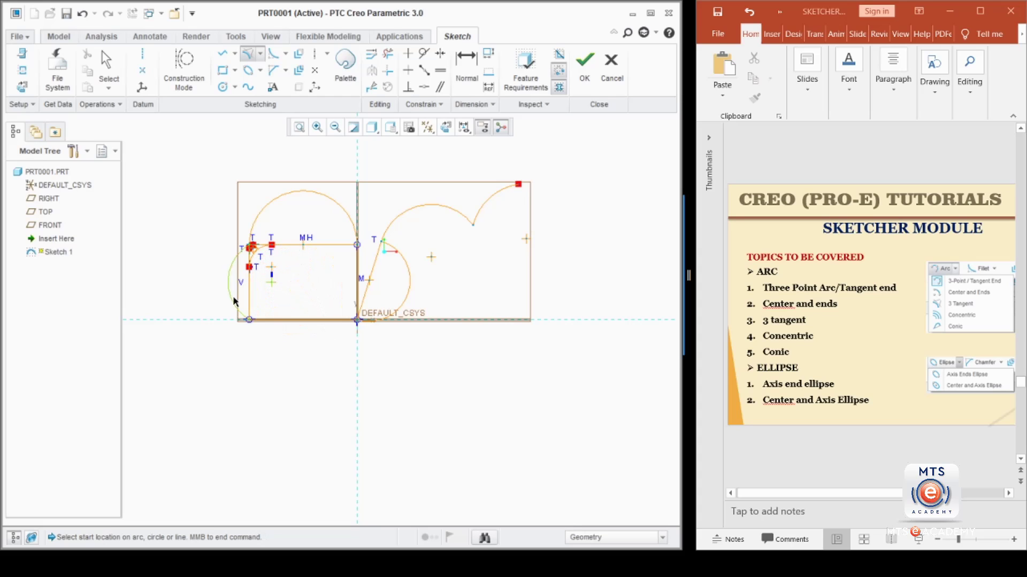
scroll(277, 275, up, 6)
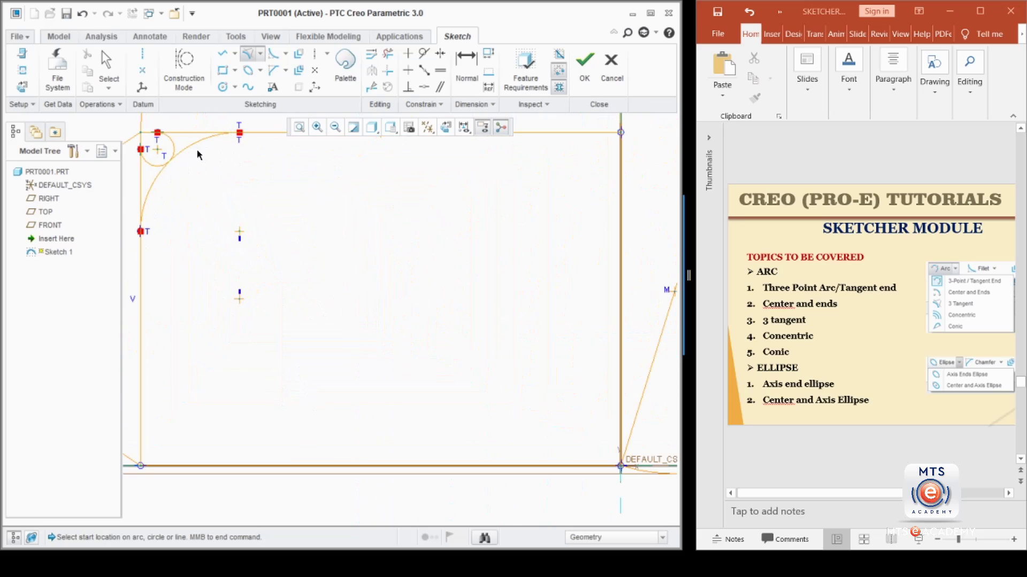
scroll(214, 220, down, 5)
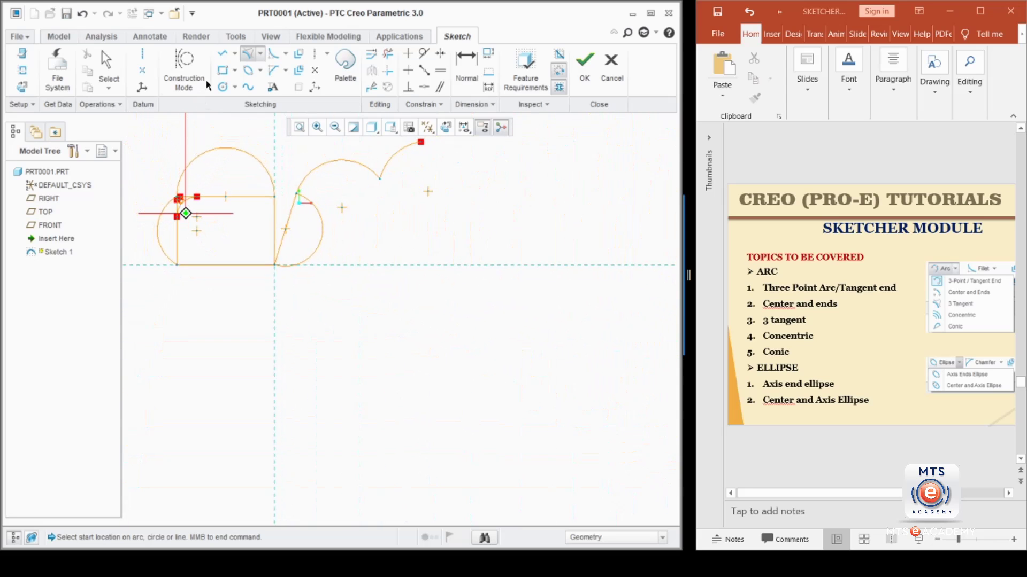
shift+middle_drag(244, 232, 315, 295)
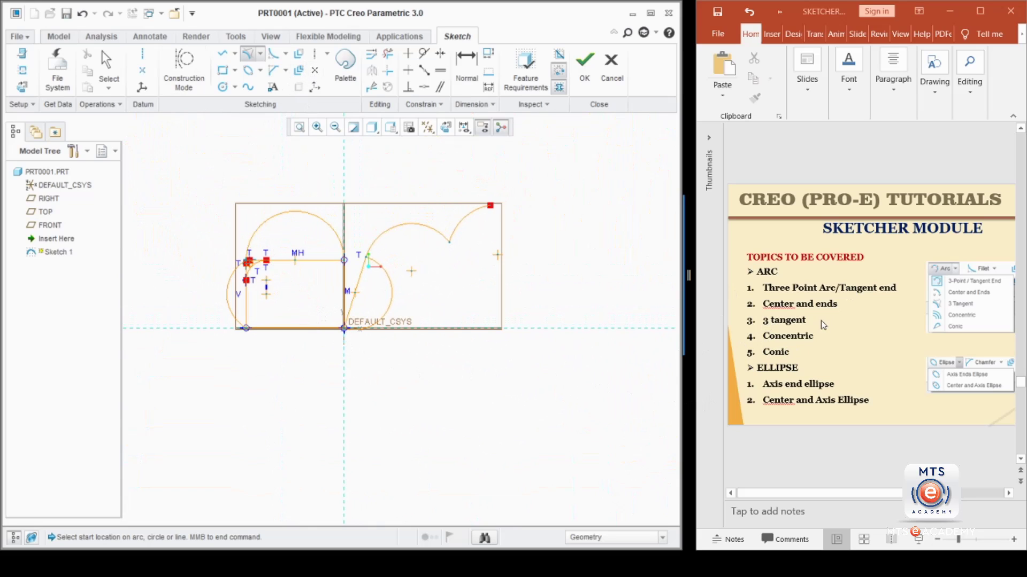
Step: Draw a Concentric arc inside the semicircle above the rectangle, from near its top counterclockwise to the rectangle's top line
click(260, 54)
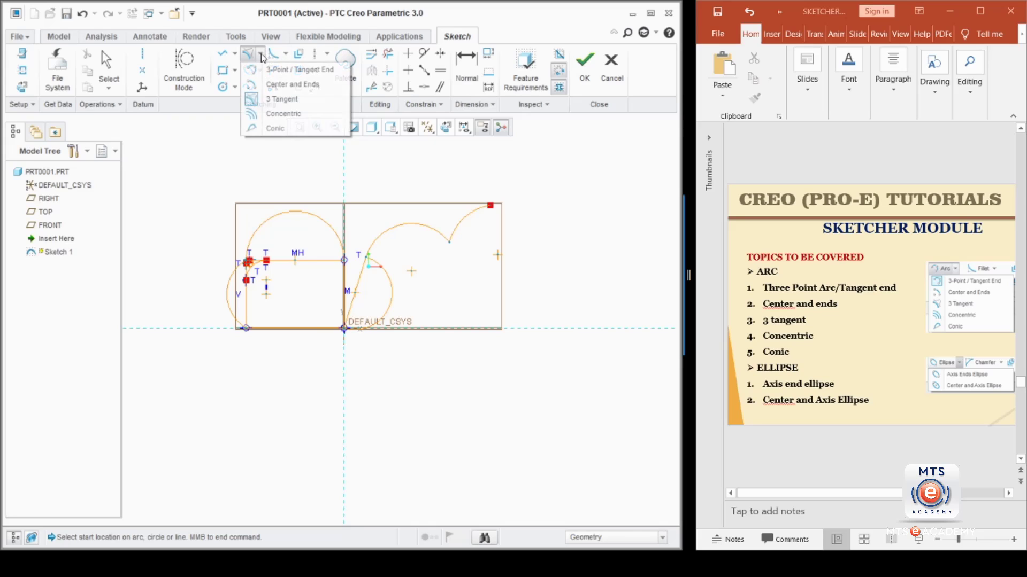
click(281, 114)
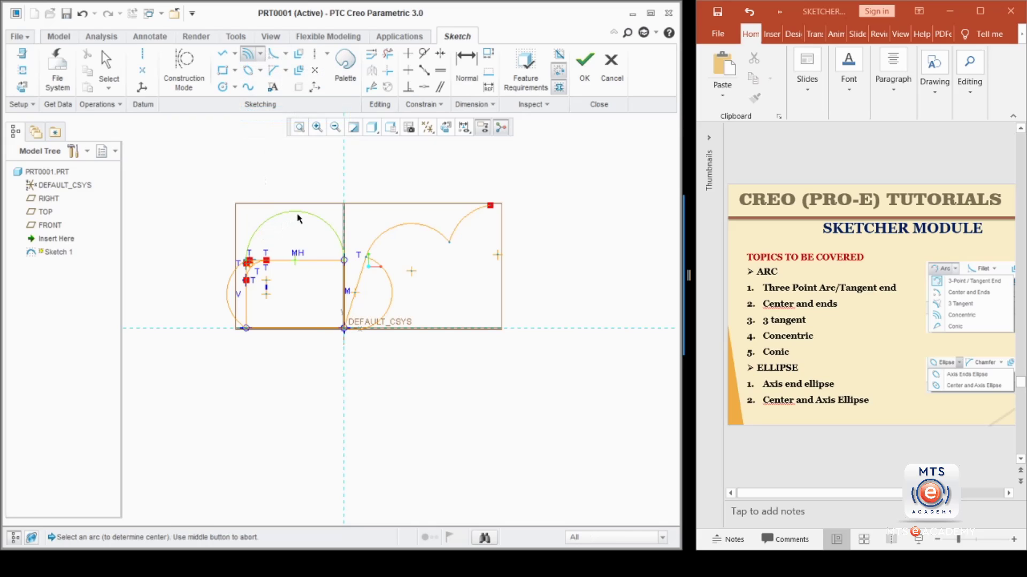
click(298, 218)
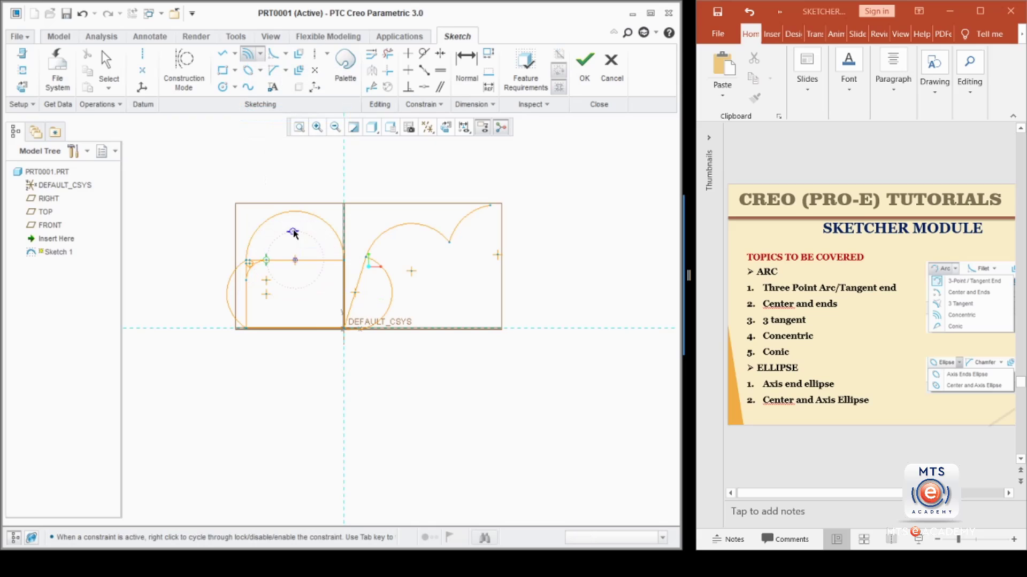
click(298, 221)
click(338, 262)
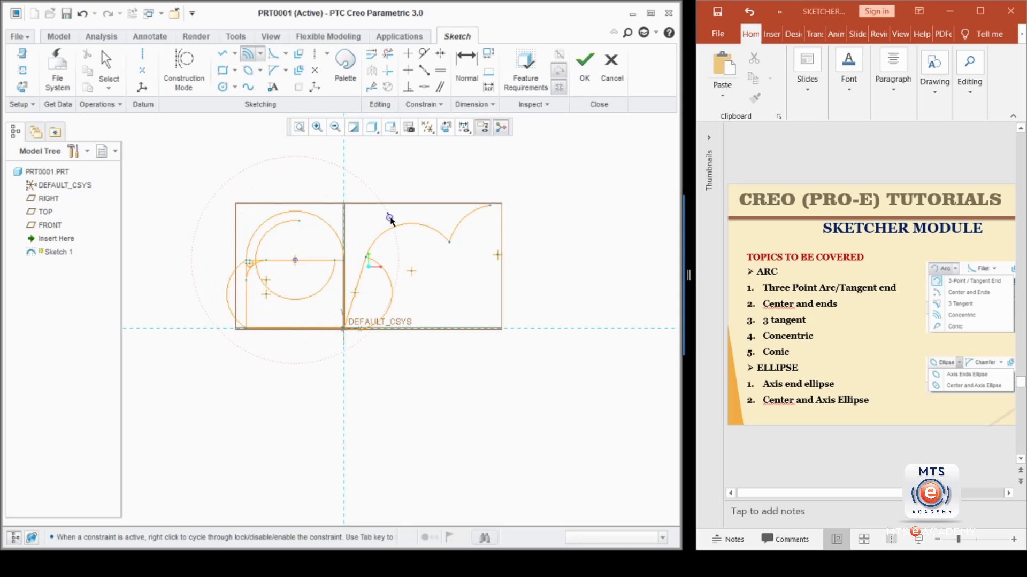
middle_click(390, 221)
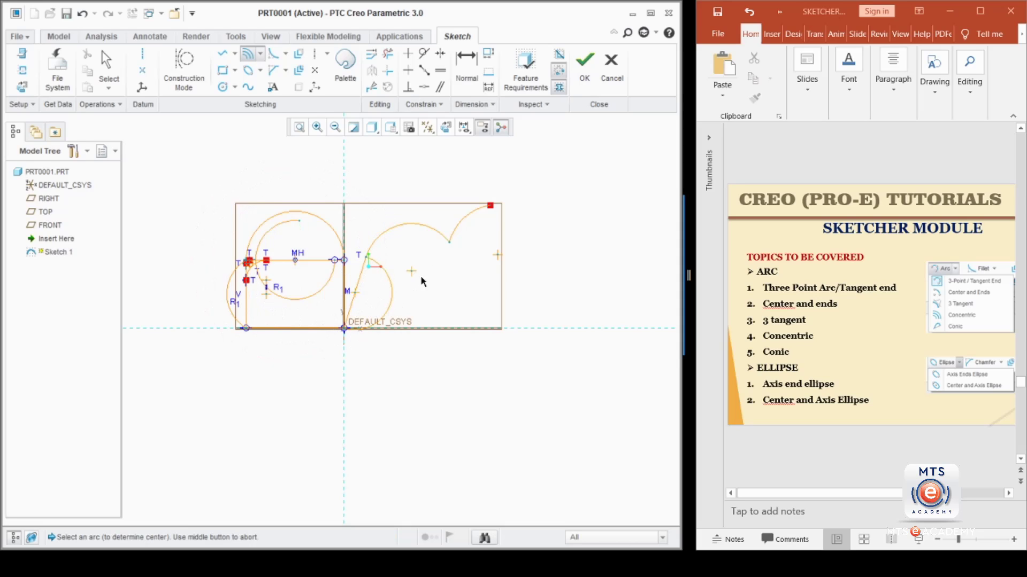
Step: Draw short Concentric arcs just inside the rightmost arc and inside the right part of the large middle arc
click(470, 219)
click(474, 221)
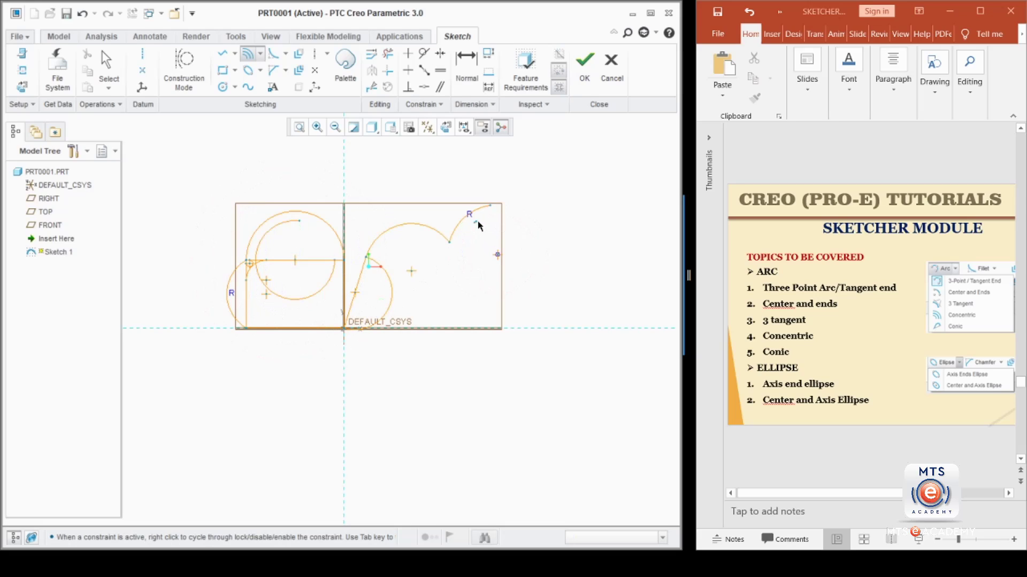
click(508, 220)
middle_click(523, 224)
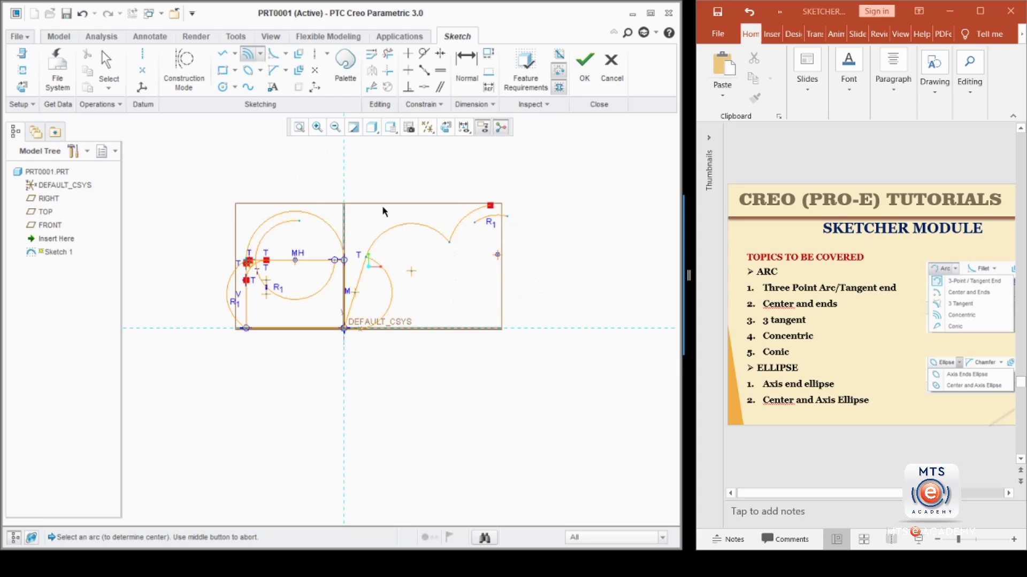
click(420, 225)
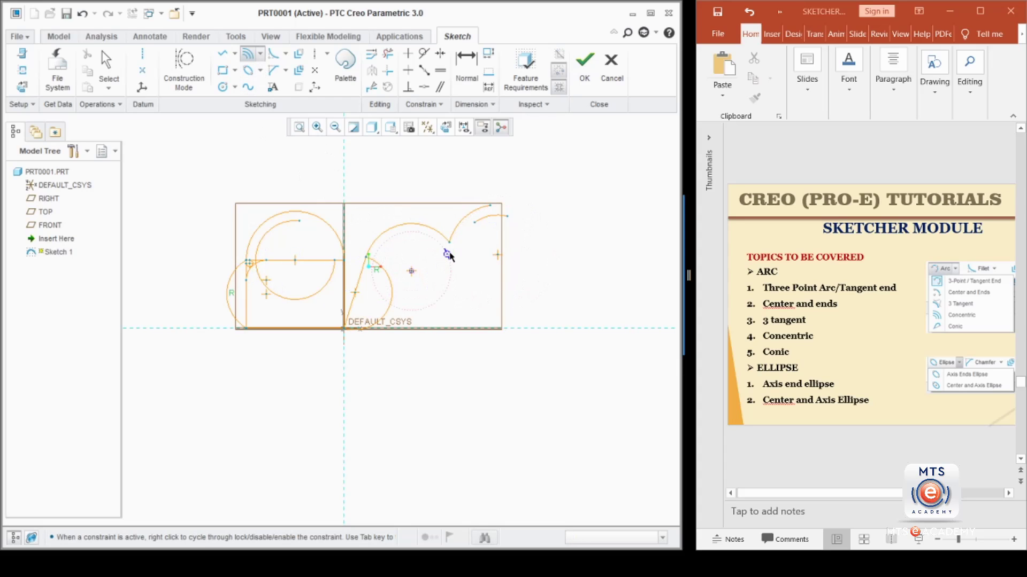
click(449, 255)
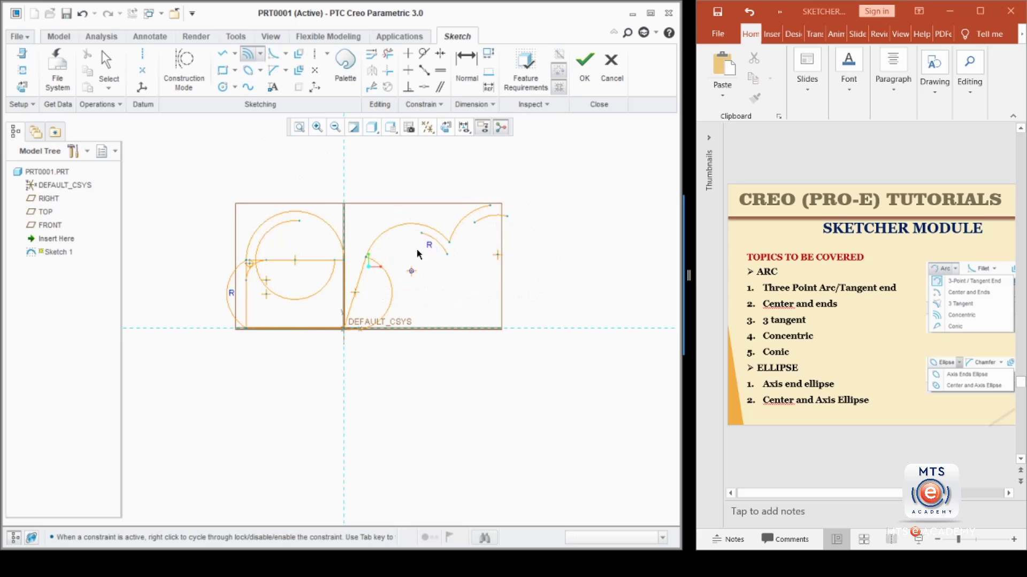
Step: Finish the Concentric arc inside the large middle arc, ending it near that arc's left end
click(375, 263)
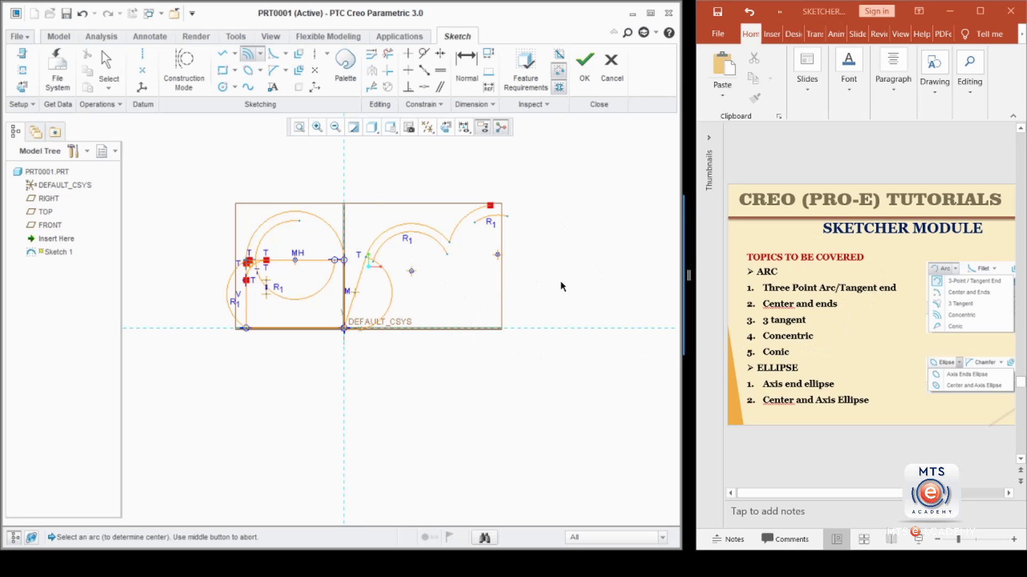
Step: Draw a Conic arc with both ends on the horizontal reference near the rectangle's lower-right corner, its shoulder pulled up and to the right
click(260, 55)
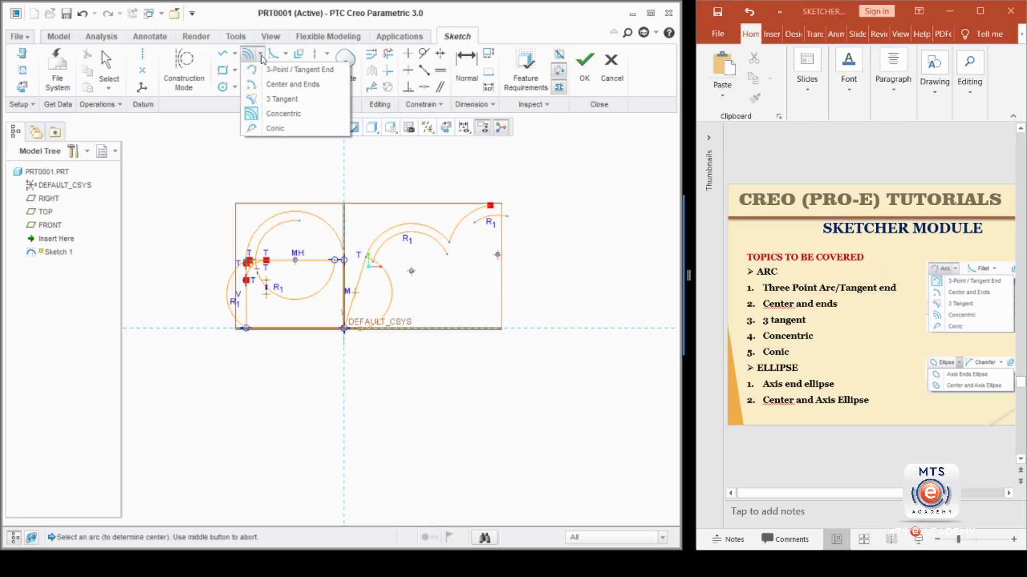
click(270, 126)
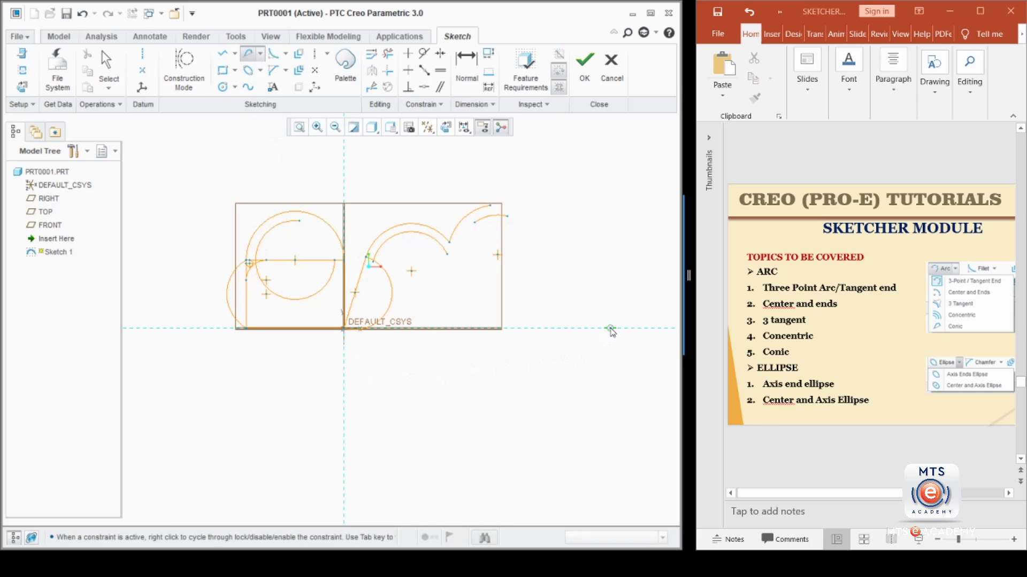
click(610, 328)
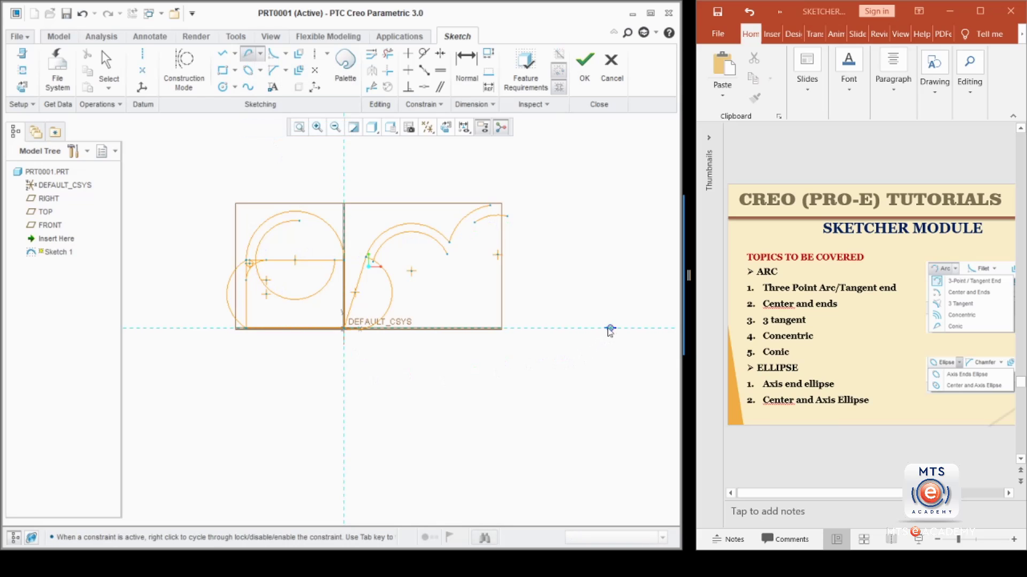
click(483, 328)
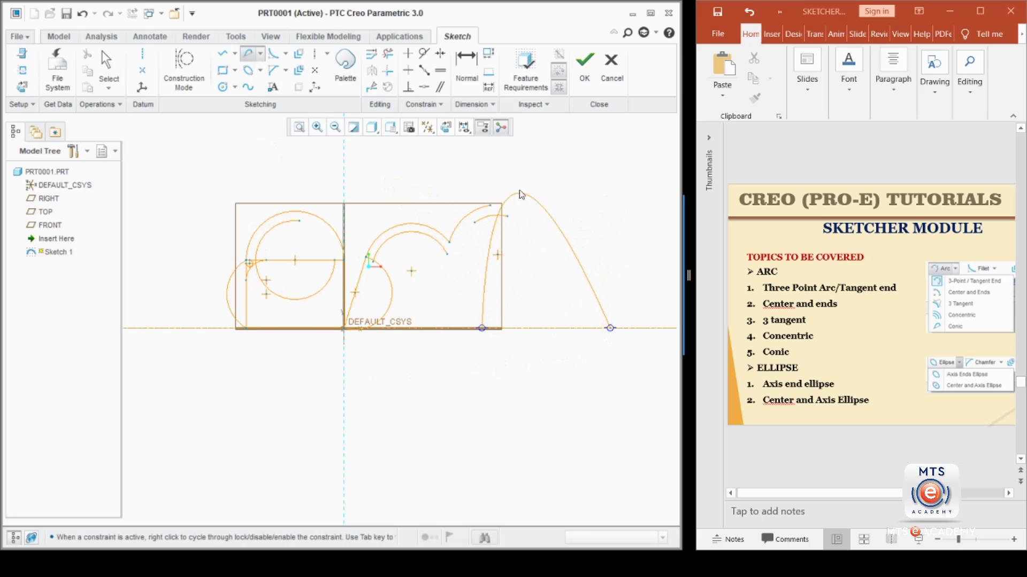
click(638, 203)
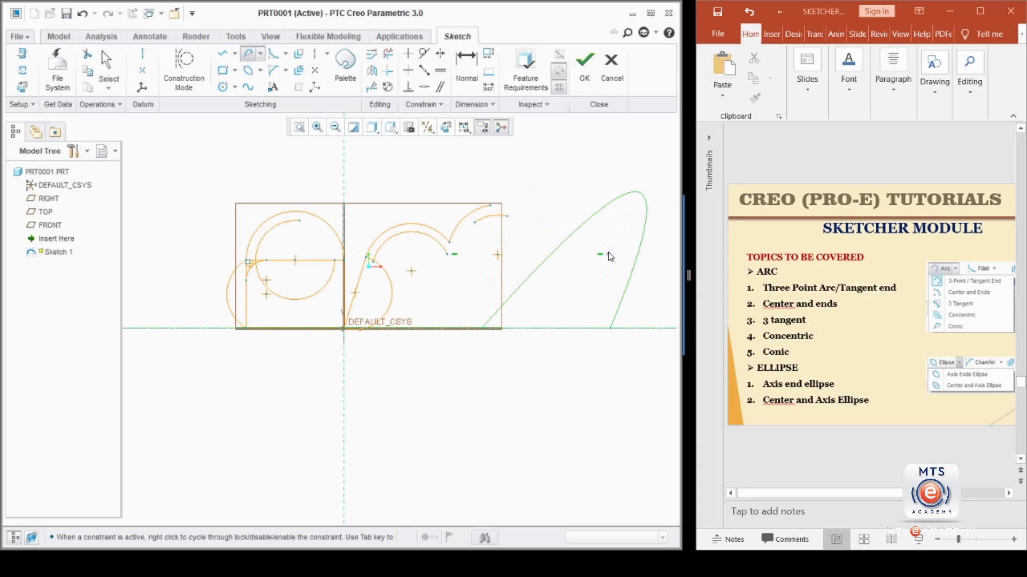
middle_click(557, 333)
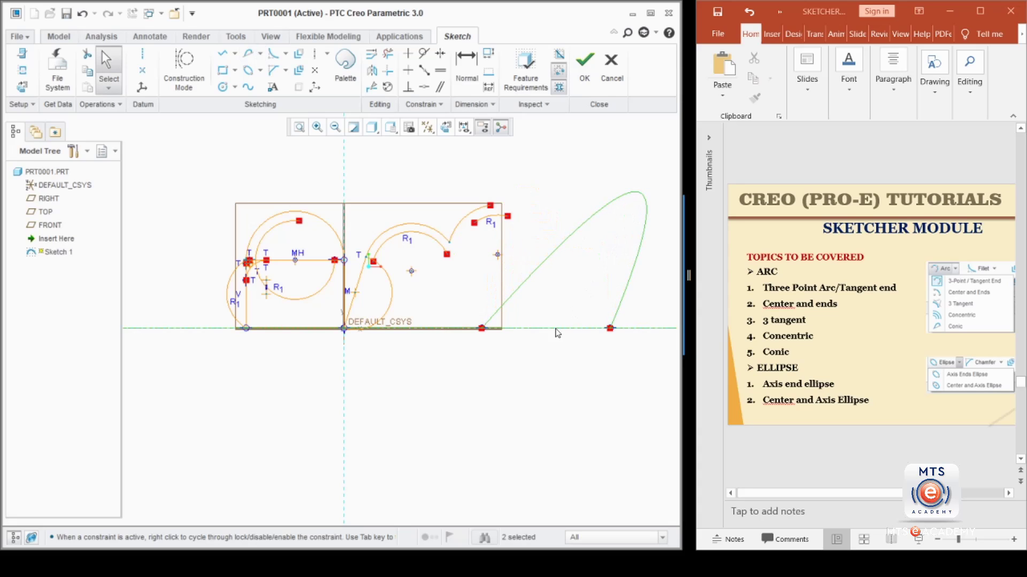
click(559, 387)
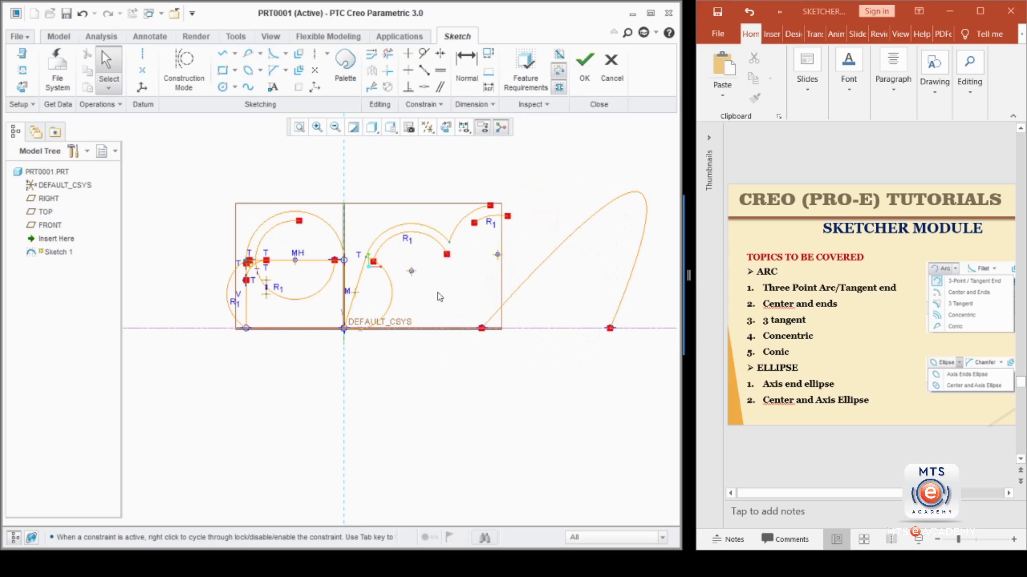
Step: Undo all the sketched arcs, lines and the circle until the sketch is empty
key(ctrl+z)
key(ctrl+z)
key(ctrl+z)
key(ctrl+z)
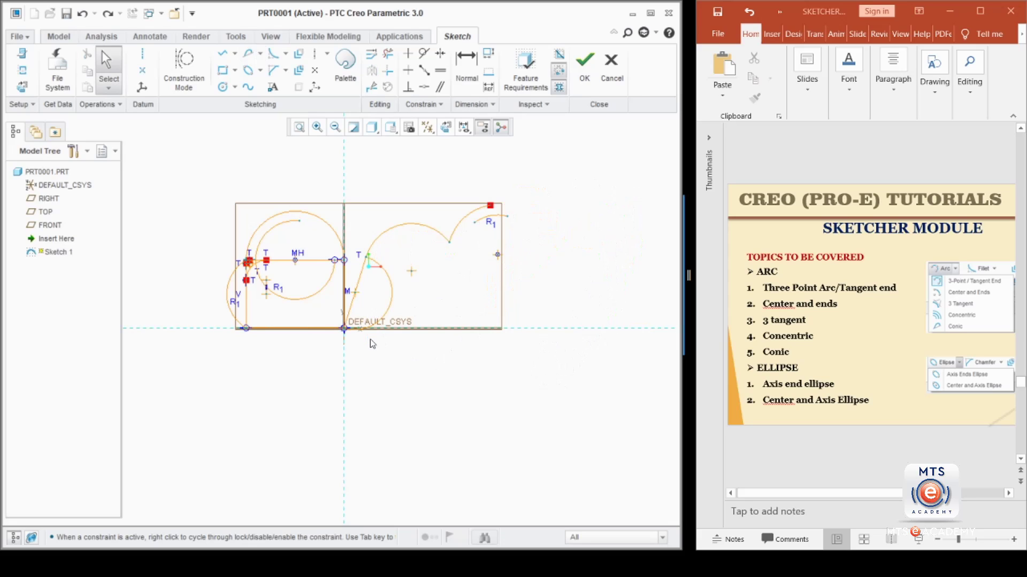
key(ctrl+z)
key(ctrl+z)
key(ctrl+z)
key(ctrl+z)
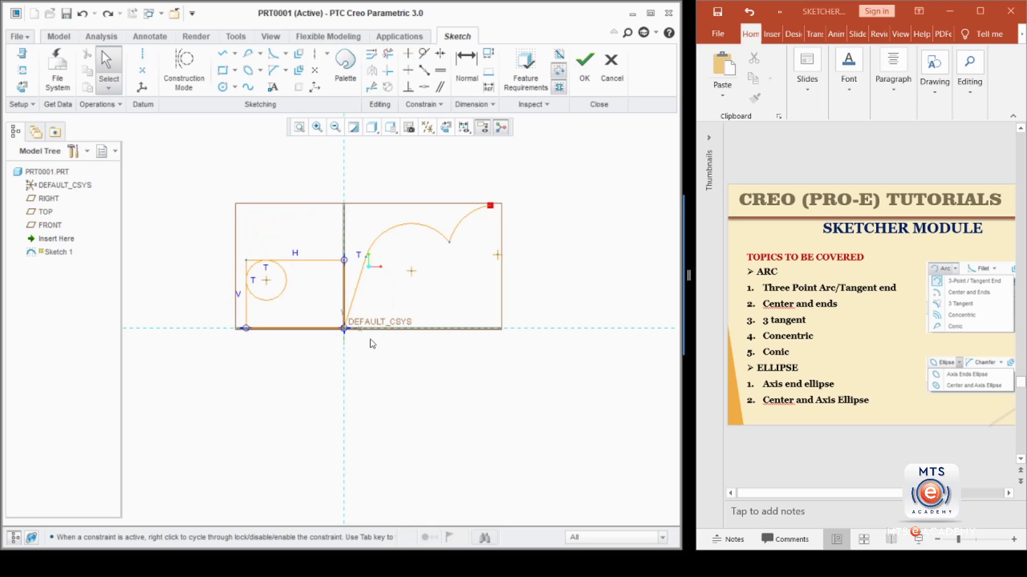
key(ctrl+z)
key(ctrl+z)
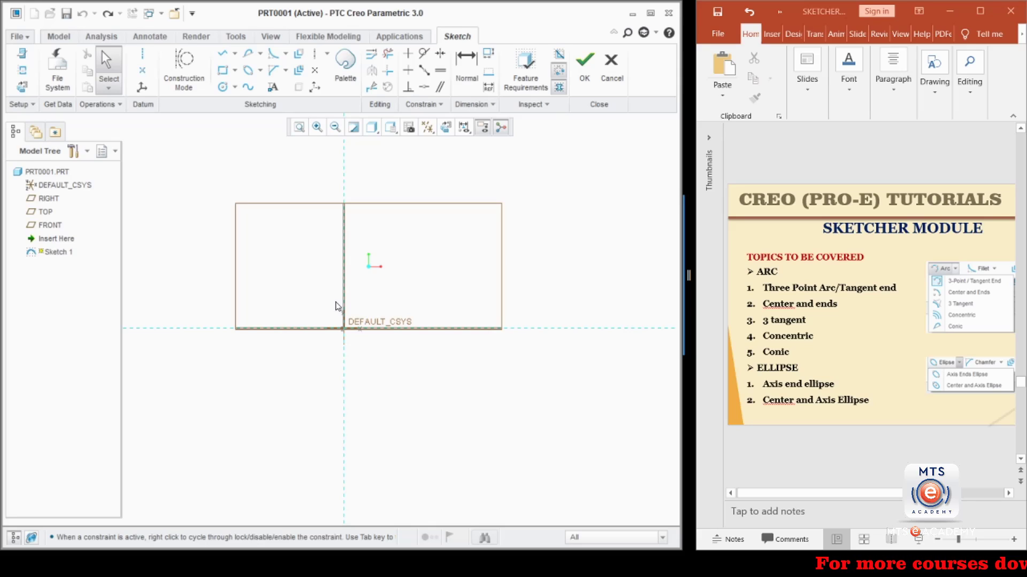
Step: Draw an Axis Ends Ellipse with its long axis along the horizontal reference, from the origin to beyond the rectangle's right edge
click(260, 71)
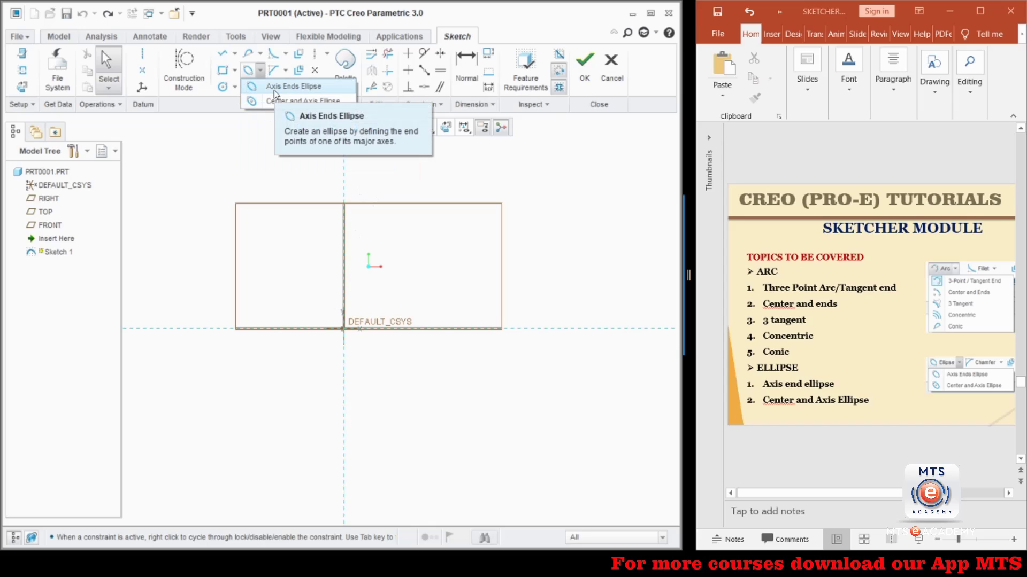
click(274, 87)
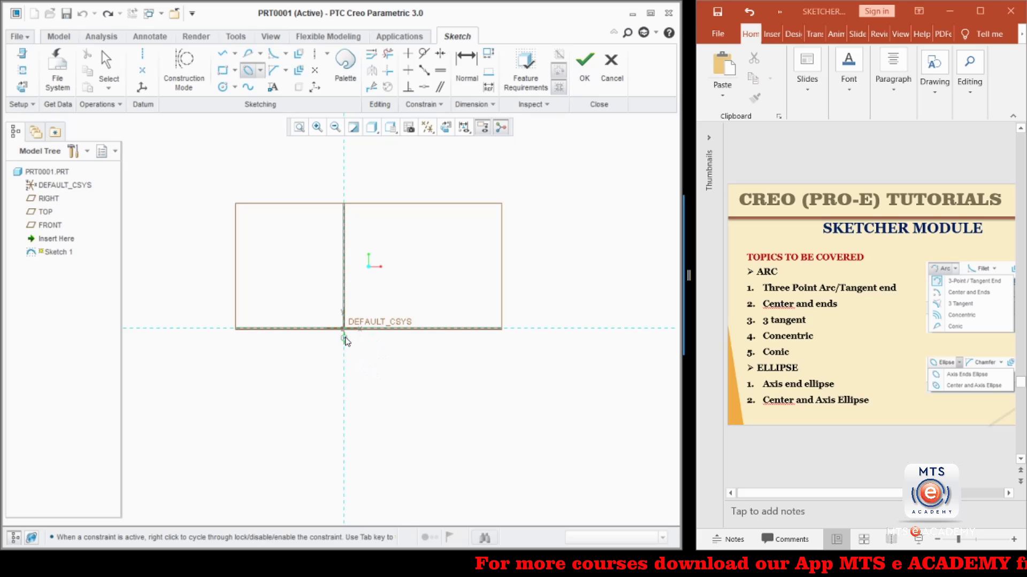
click(344, 328)
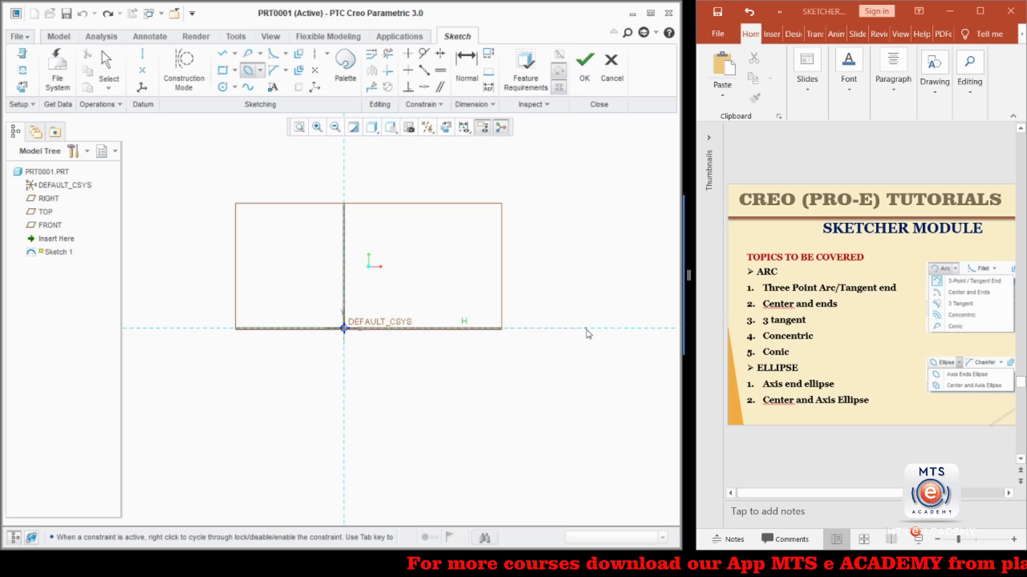
click(591, 328)
click(575, 289)
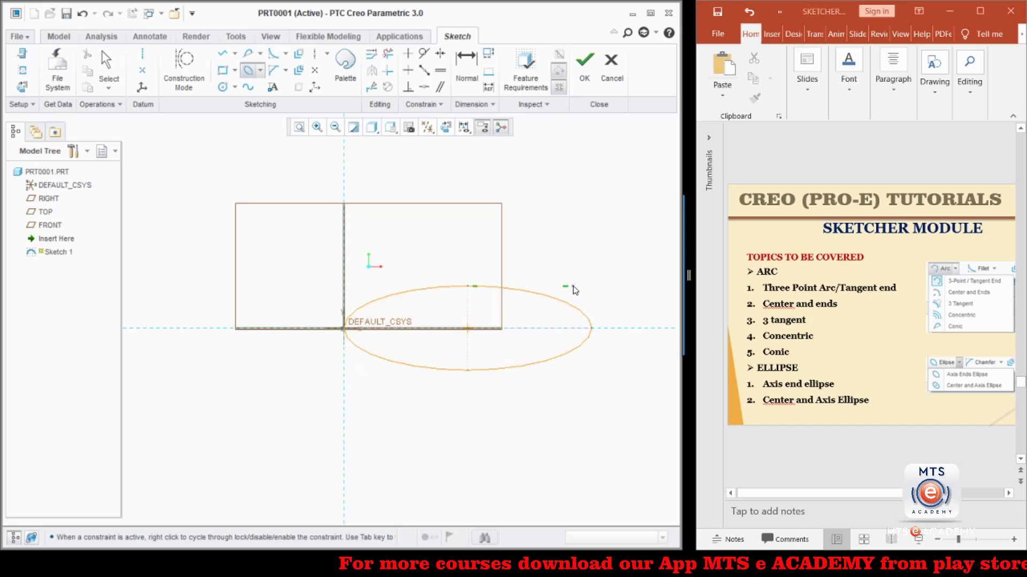
middle_click(587, 359)
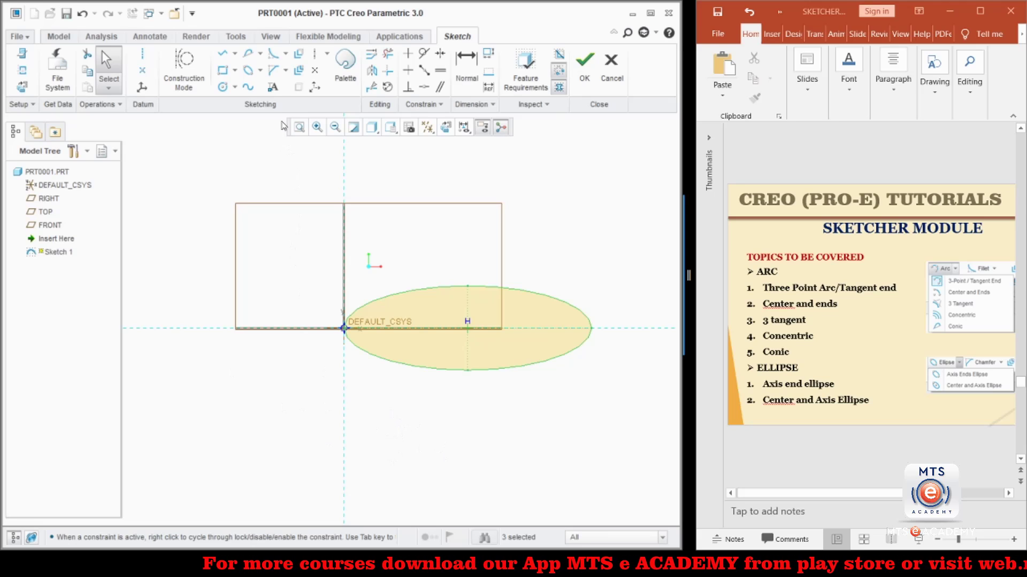
Step: Draw a Center and Axis Ellipse centred on the horizontal reference left of the origin, with its horizontal axis reaching the origin
click(261, 71)
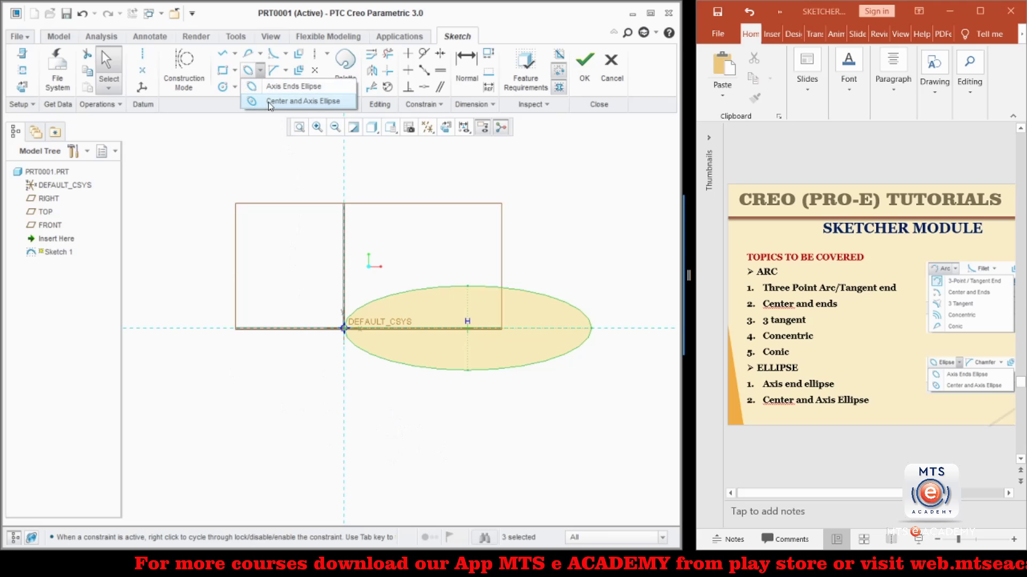
click(270, 102)
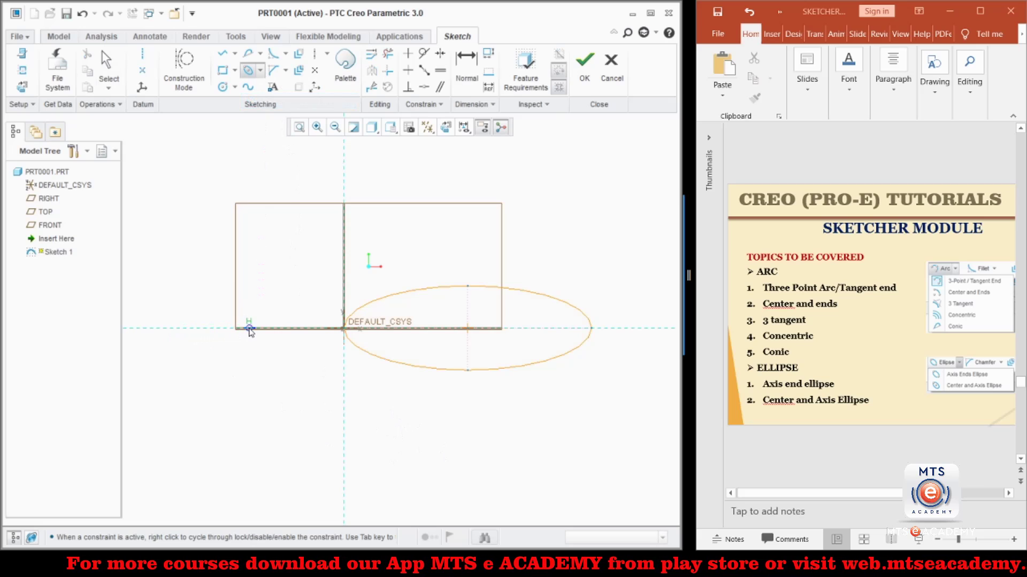
click(250, 328)
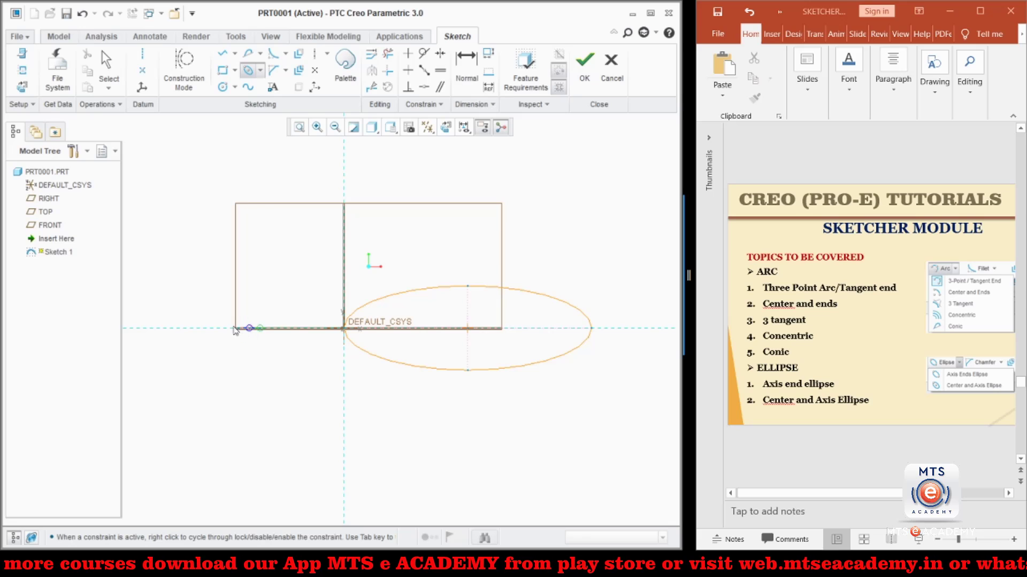
click(155, 328)
click(209, 282)
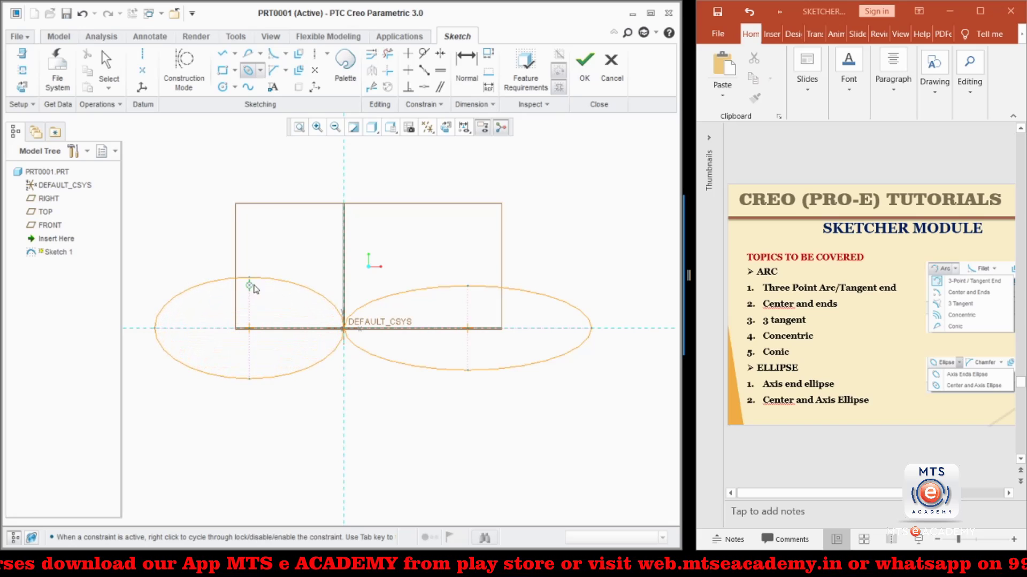
middle_click(330, 310)
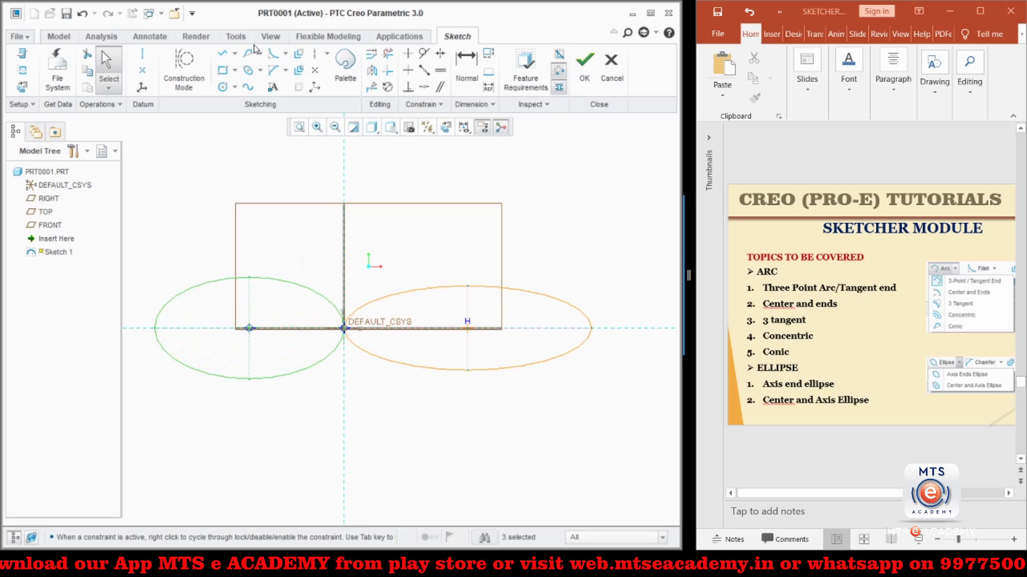
Step: Draw an upright Center and Axis Ellipse centred on the vertical reference just above the rectangle, with its lower end inside the rectangle
click(247, 70)
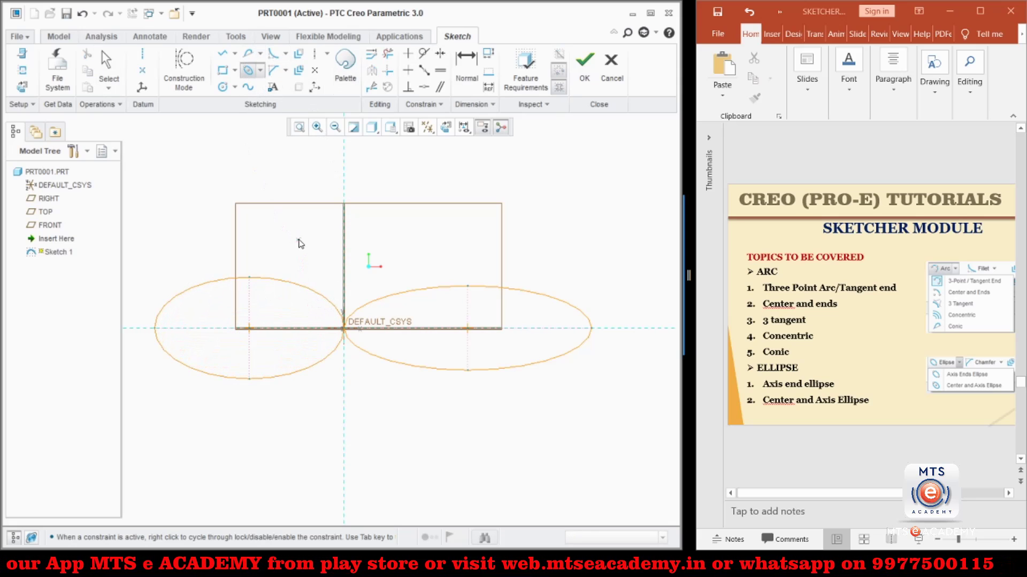
click(344, 180)
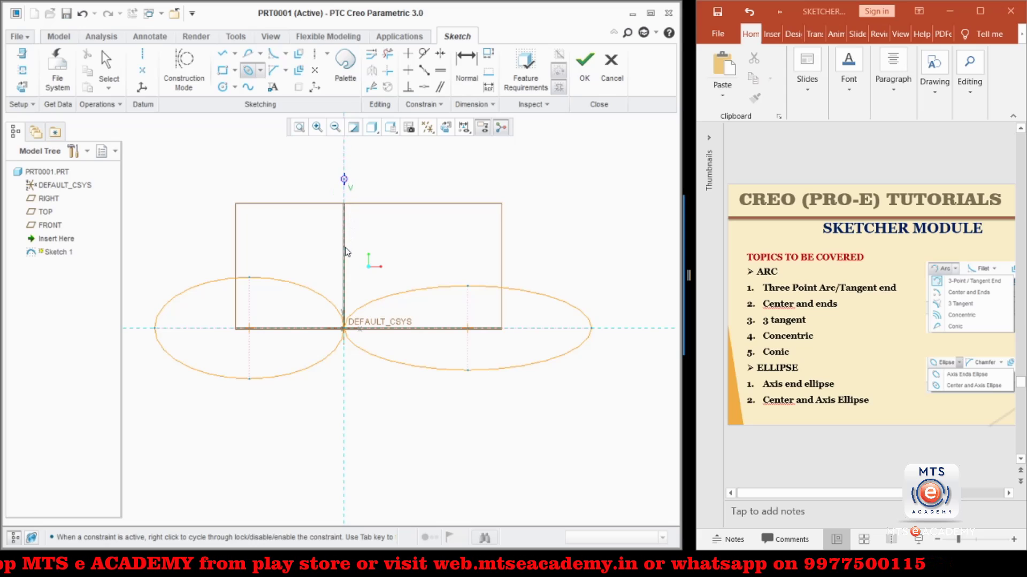
click(346, 267)
click(393, 226)
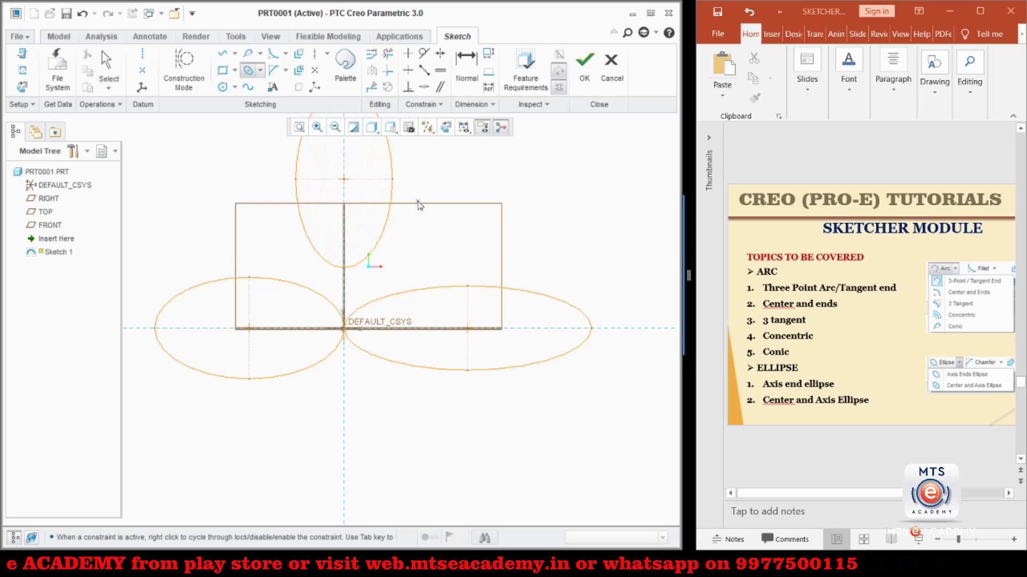
middle_click(421, 205)
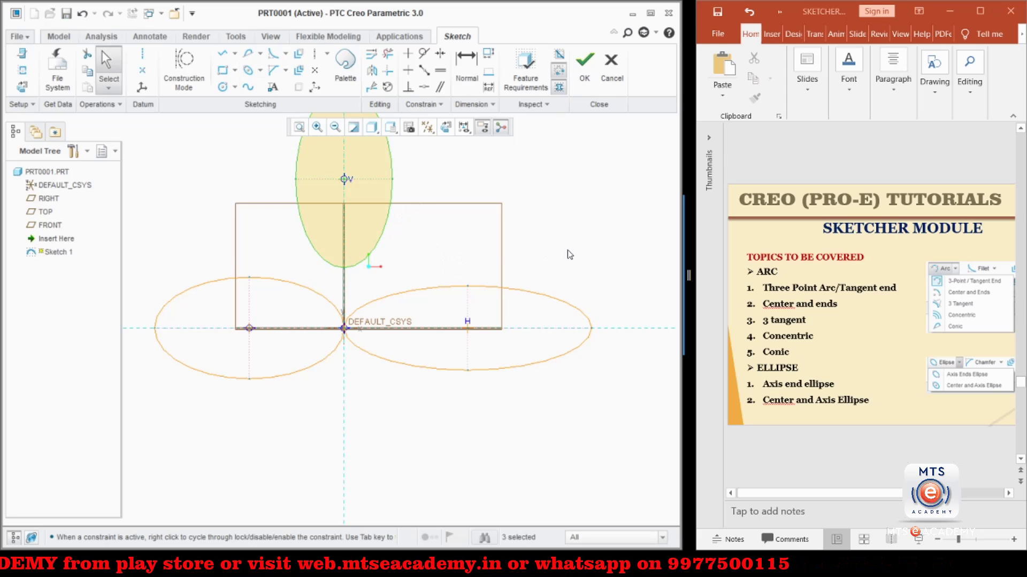